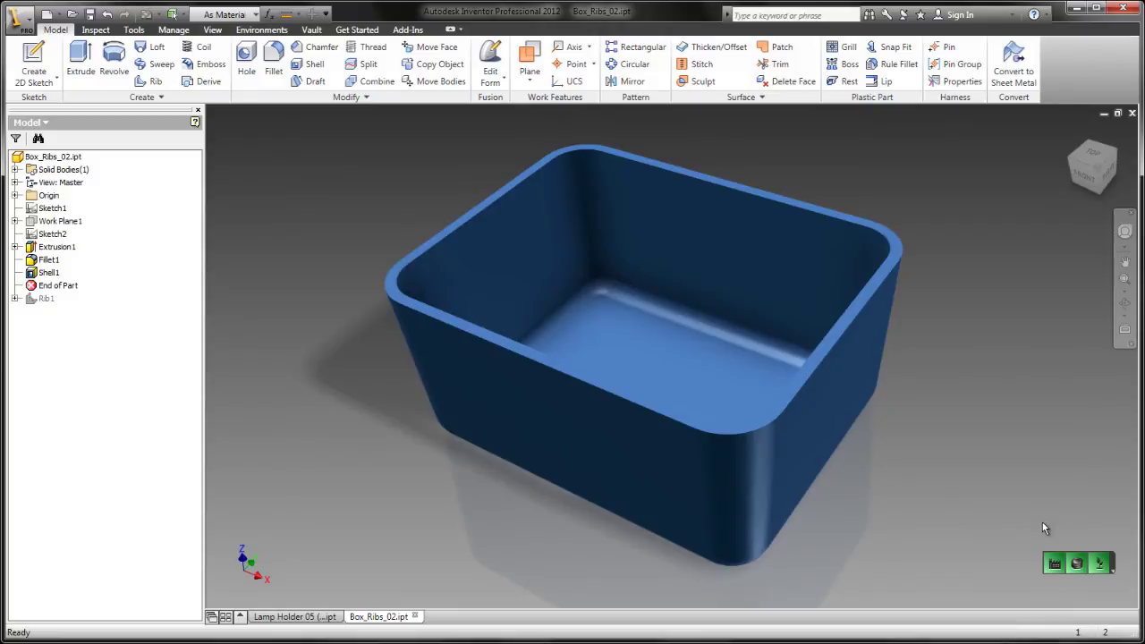
Turn on the Moldflow animation toolbar from the Eco Materials indicator's right-click menu
{"action": "mouse_move", "coordinate": [1079, 570]}
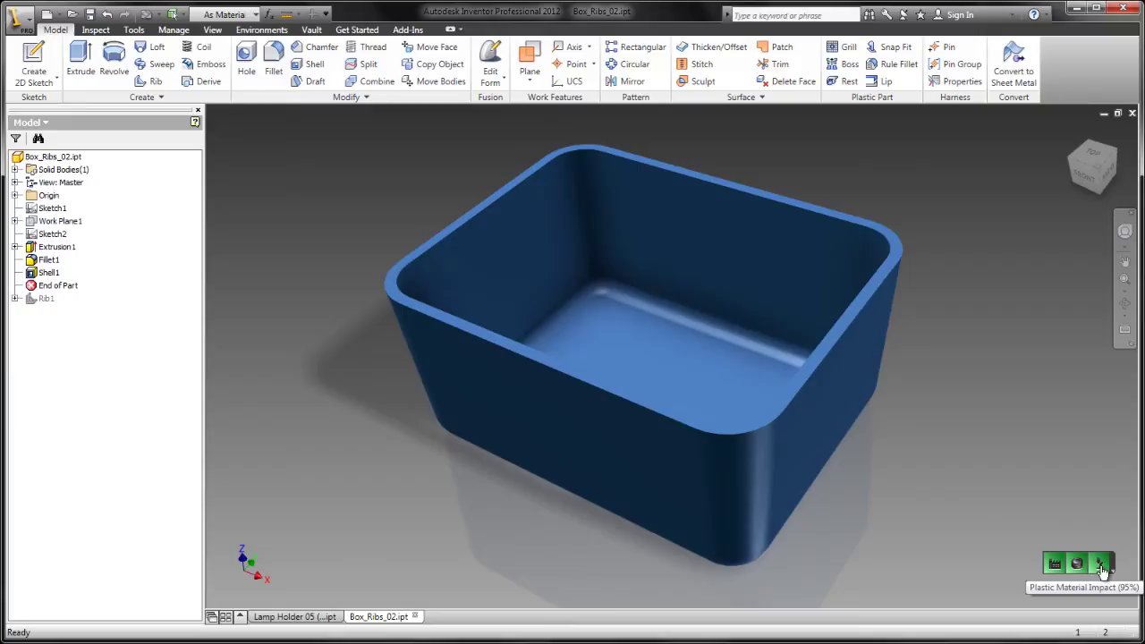
{"action": "right_click", "coordinate": [1113, 575]}
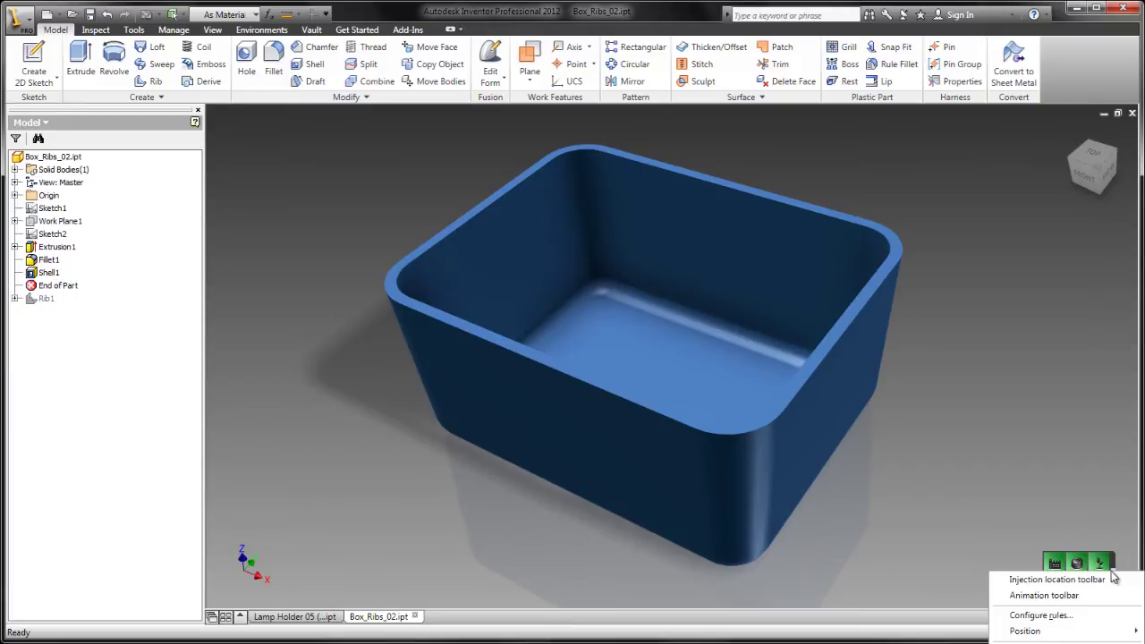
{"action": "left_click", "coordinate": [1097, 591]}
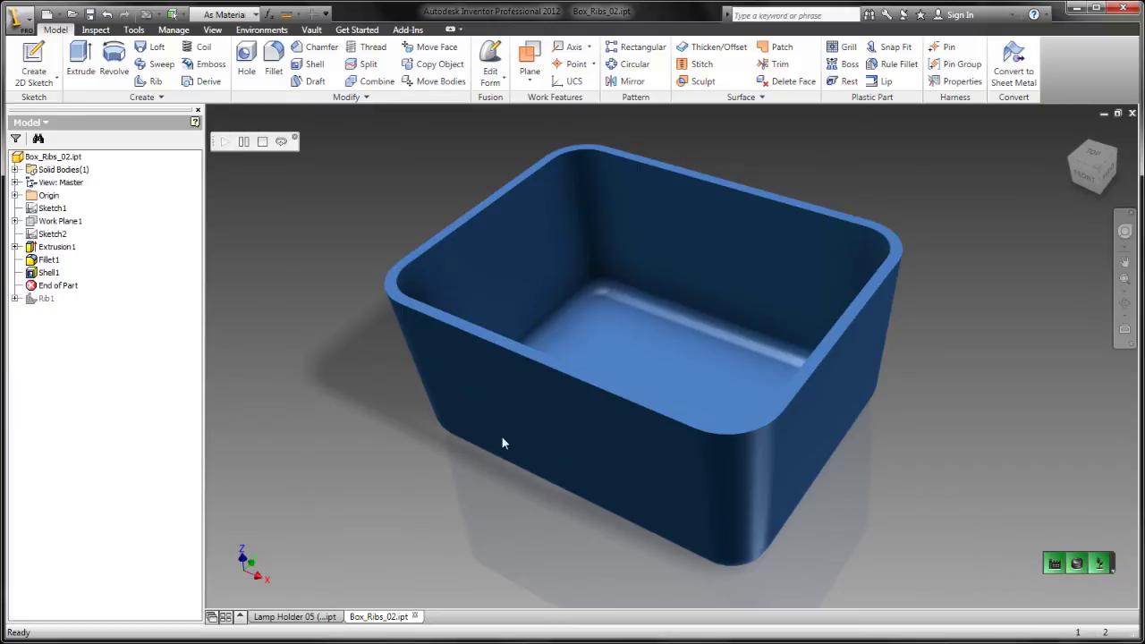
Play the box fill animation, move End of Part below Rib1, replay it, then switch to Lamp Holder
{"action": "left_click", "coordinate": [223, 143]}
{"action": "left_click", "coordinate": [223, 145]}
{"action": "left_click_drag", "start_coordinate": [62, 287], "coordinate": [49, 306]}
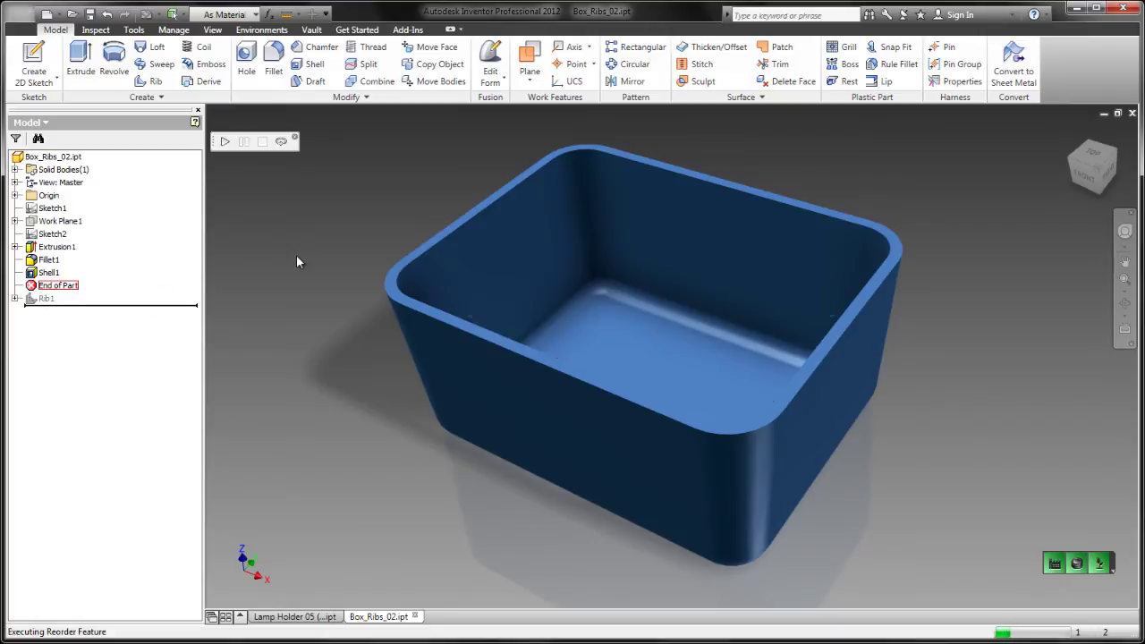
{"action": "left_click", "coordinate": [226, 145]}
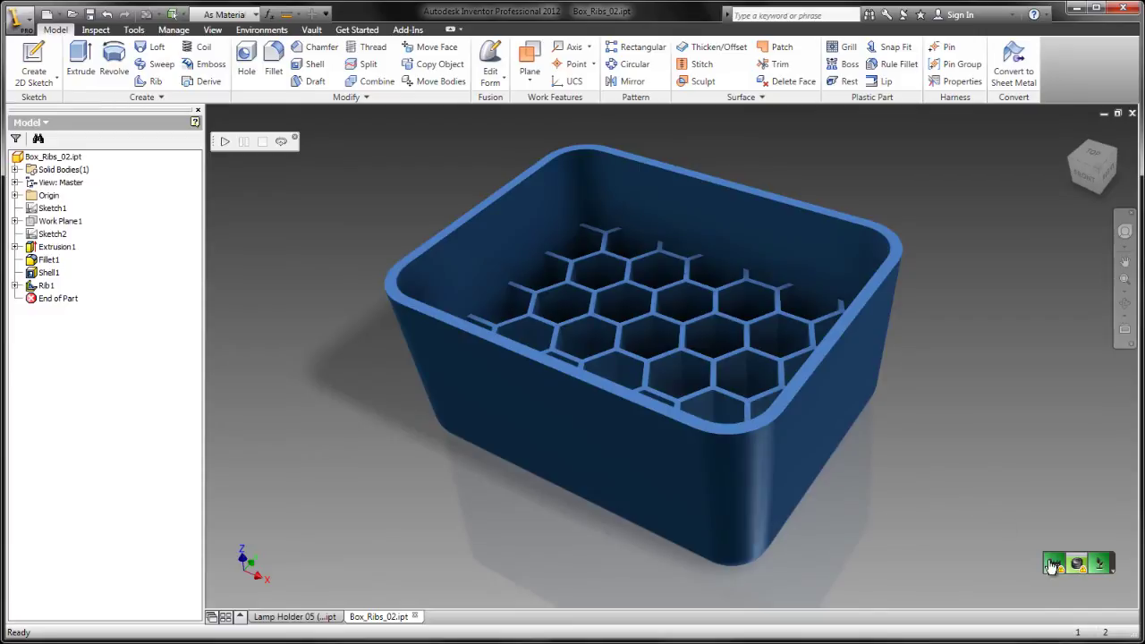
{"action": "left_click", "coordinate": [298, 616]}
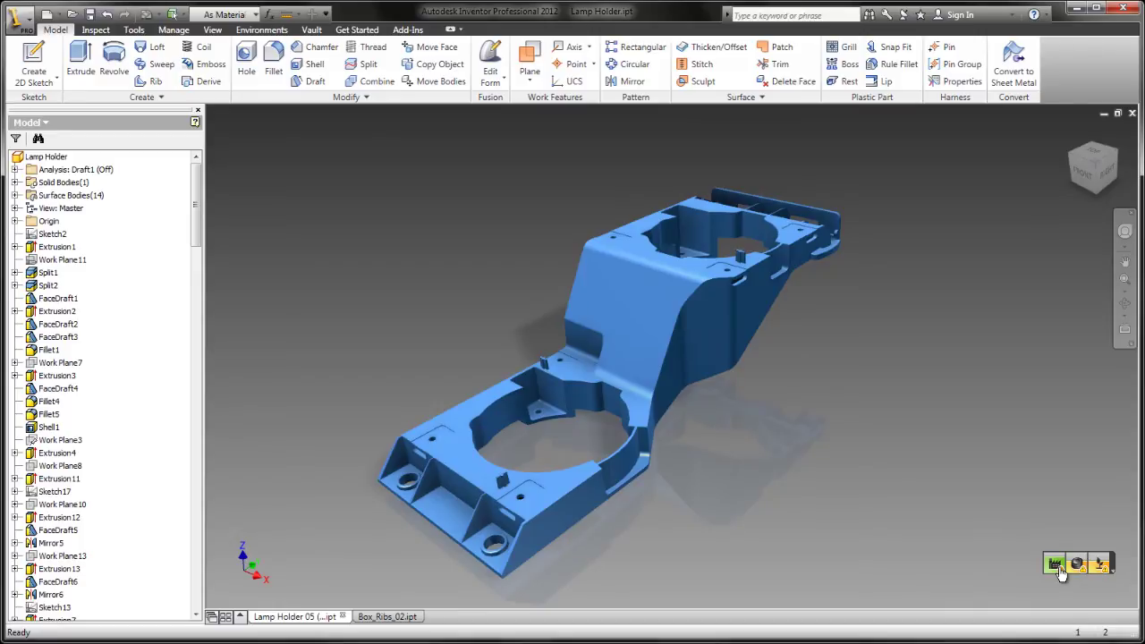
Show the Lamp Holder's wall thickness map (0.470–5.44 mm) and orbit to inspect it
{"action": "left_click", "coordinate": [1056, 565]}
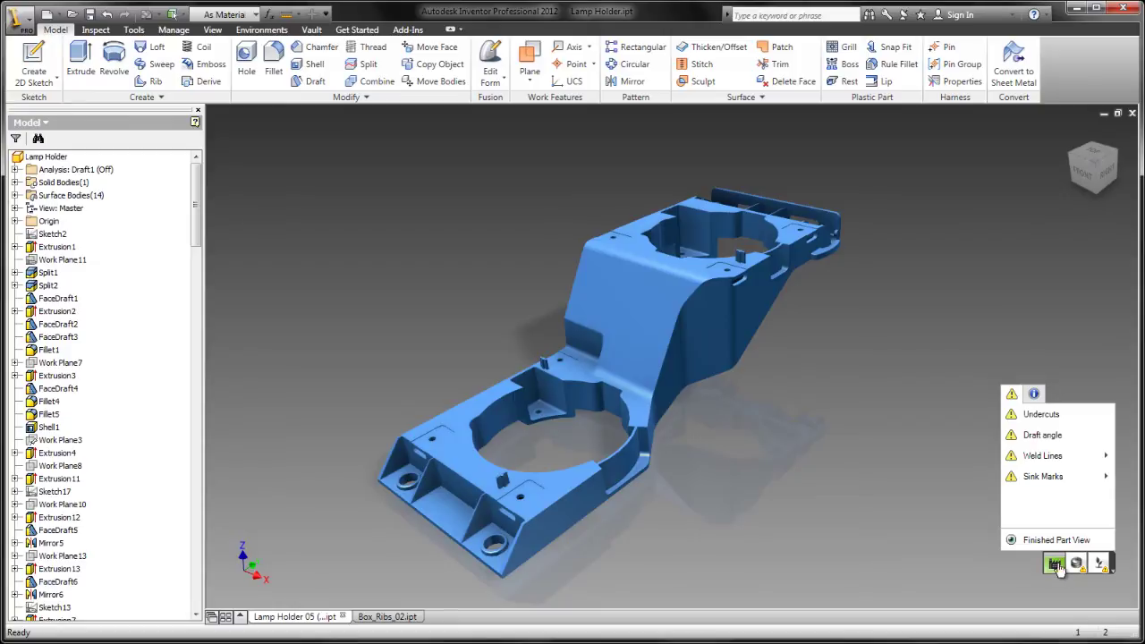
{"action": "left_click", "coordinate": [1035, 396]}
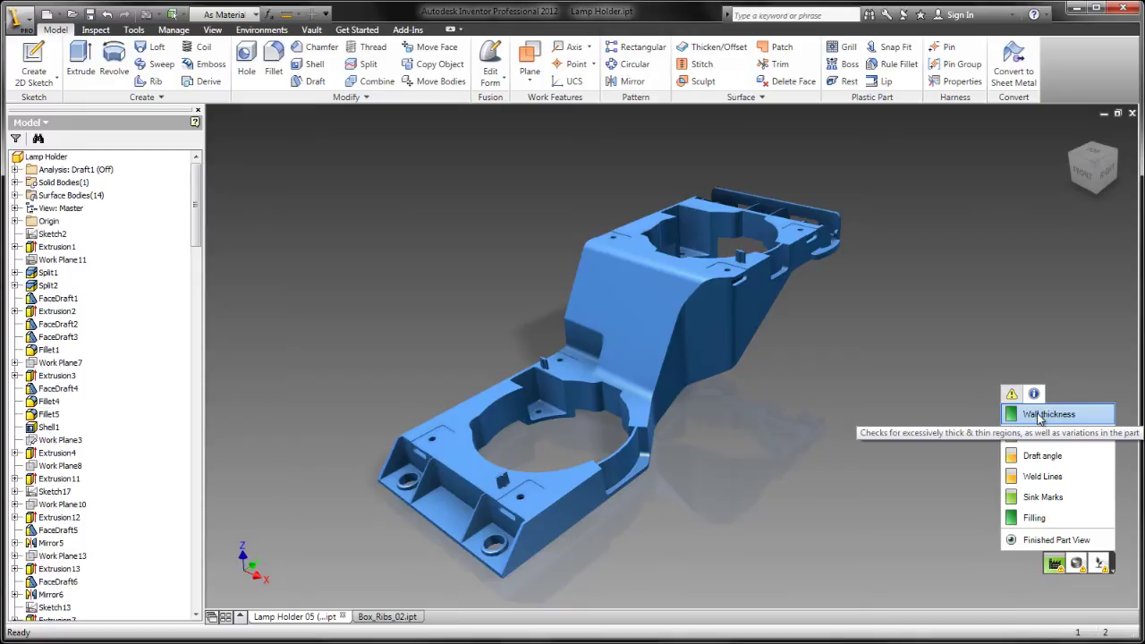
{"action": "left_click", "coordinate": [1040, 414]}
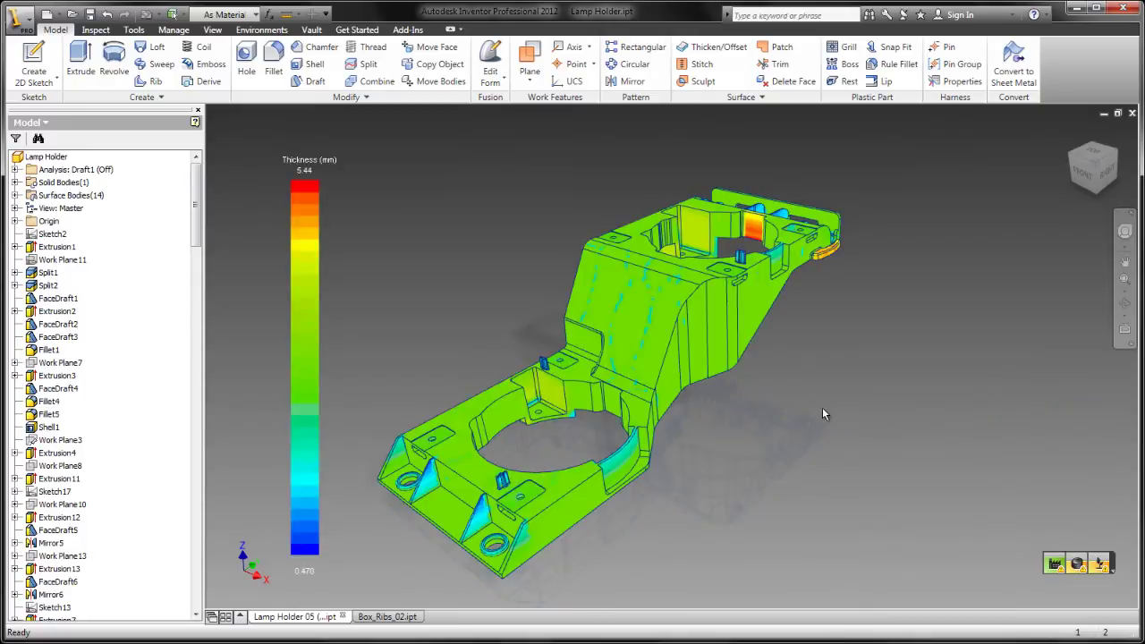
{"action": "middle_click_drag", "start_coordinate": [467, 476], "coordinate": [657, 308], "text": "shift"}
{"action": "left_click", "coordinate": [1058, 564]}
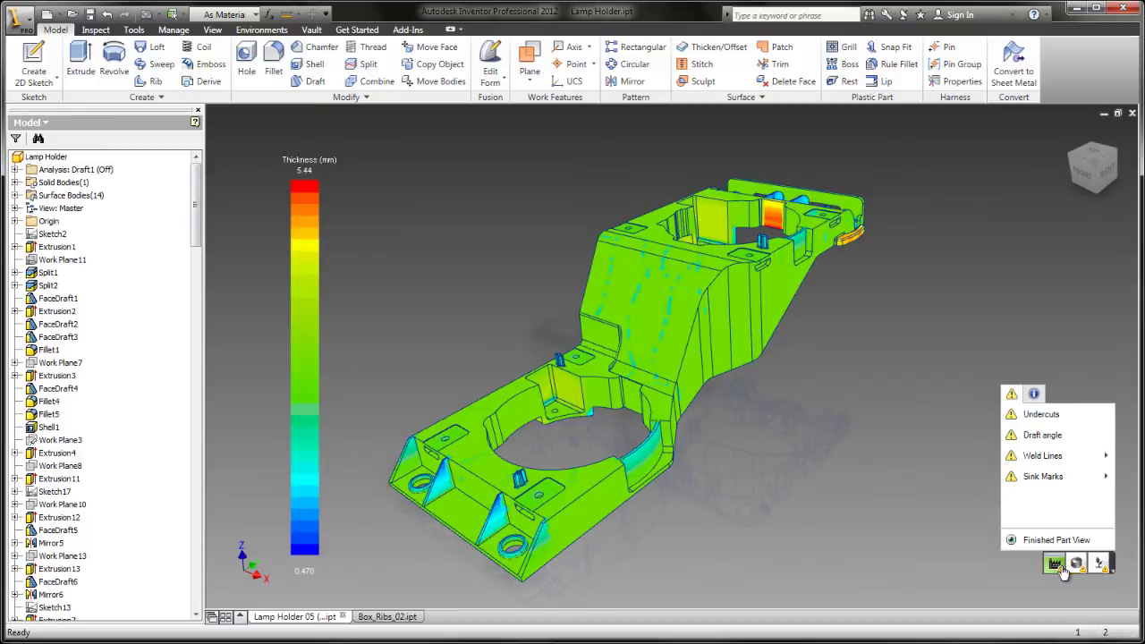
Display the Lamp Holder's undercut regions in red and orbit and zoom the wireframe to inspect them
{"action": "left_click", "coordinate": [1028, 417]}
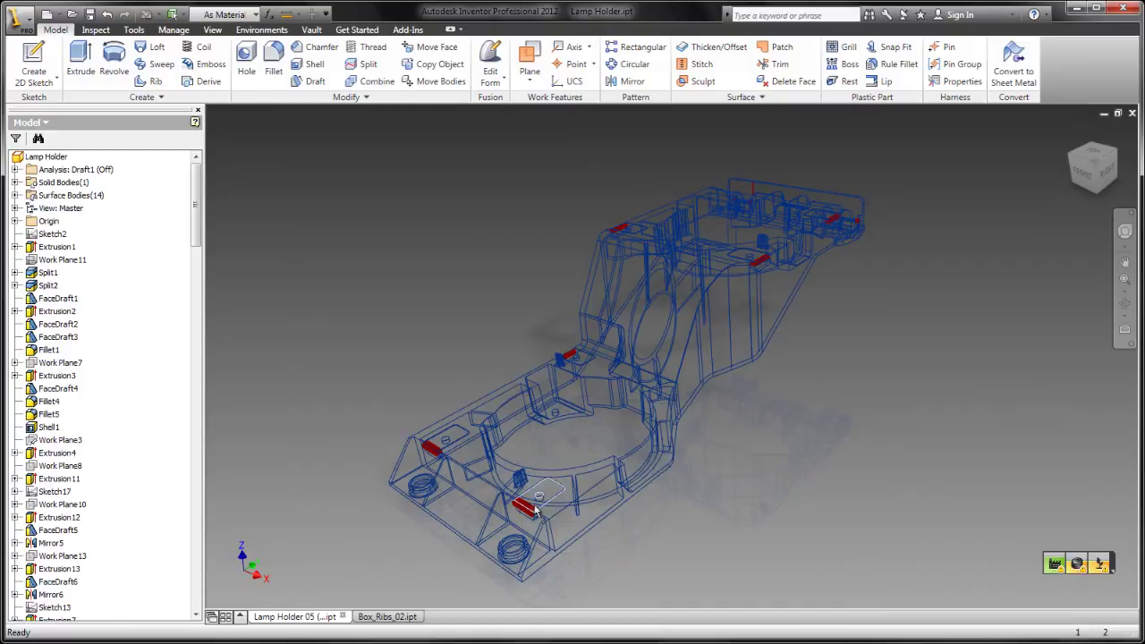
{"action": "middle_click_drag", "start_coordinate": [813, 415], "coordinate": [764, 413], "text": "shift"}
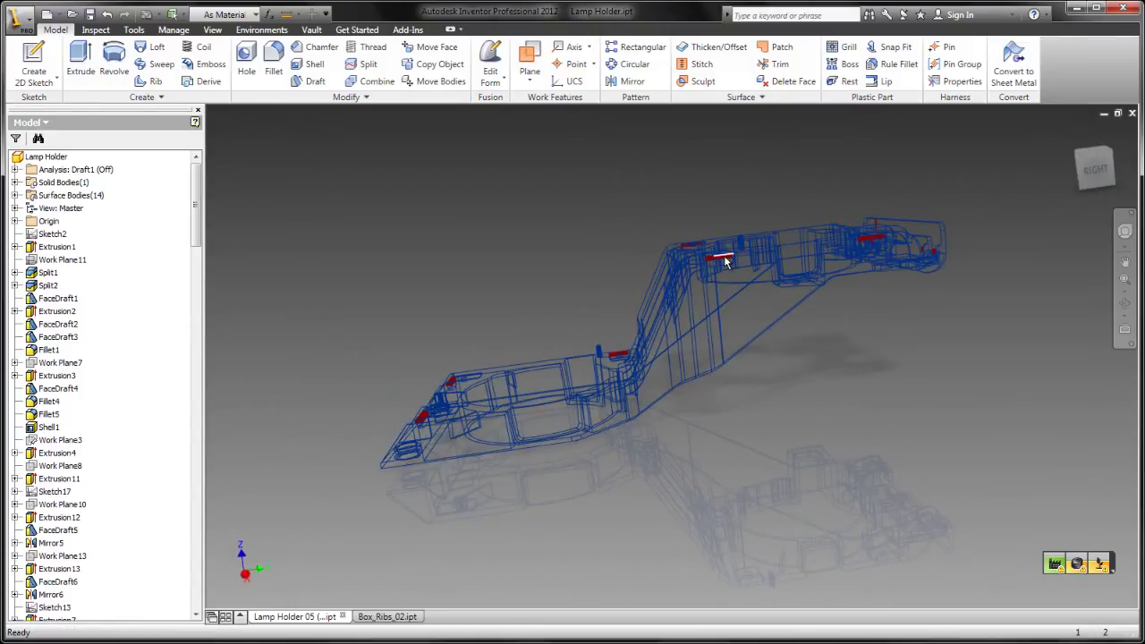
{"action": "scroll", "coordinate": [725, 268], "scroll_direction": "up", "scroll_amount": 5}
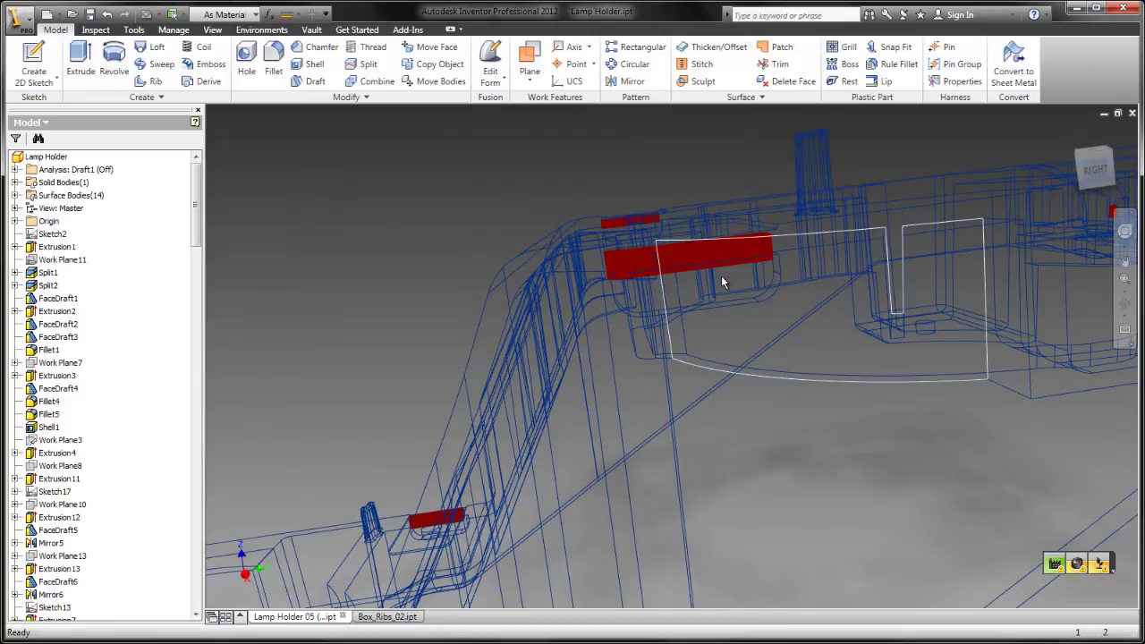
{"action": "scroll", "coordinate": [721, 275], "scroll_direction": "down", "scroll_amount": 3}
{"action": "middle_click_drag", "start_coordinate": [723, 277], "coordinate": [720, 429], "text": "shift"}
{"action": "scroll", "coordinate": [742, 461], "scroll_direction": "down", "scroll_amount": 2}
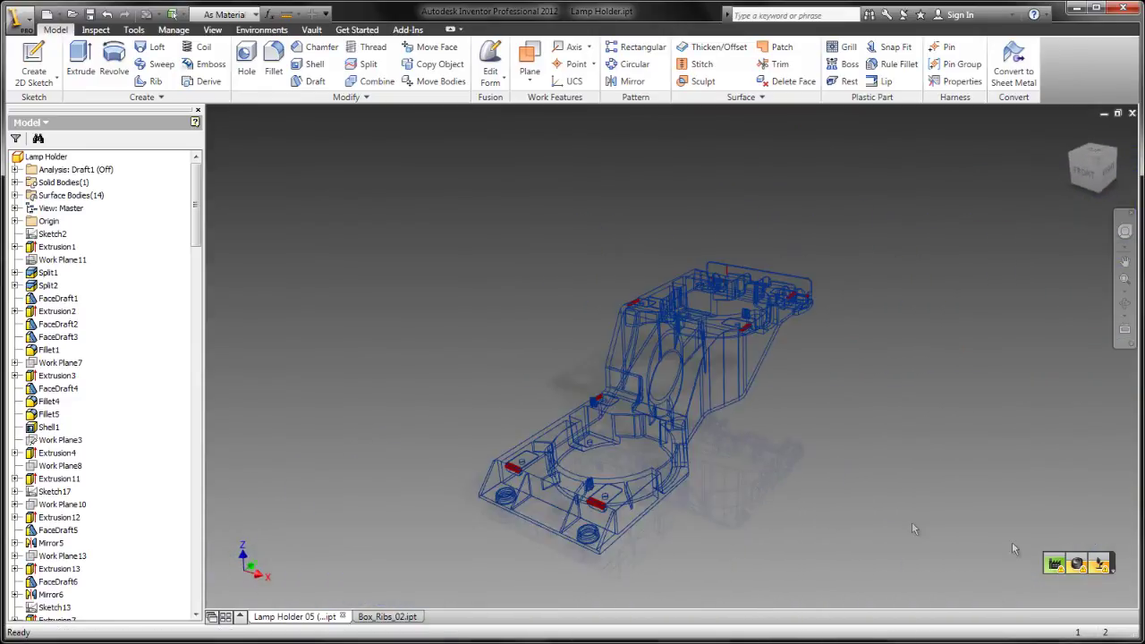
{"action": "left_click", "coordinate": [1055, 563]}
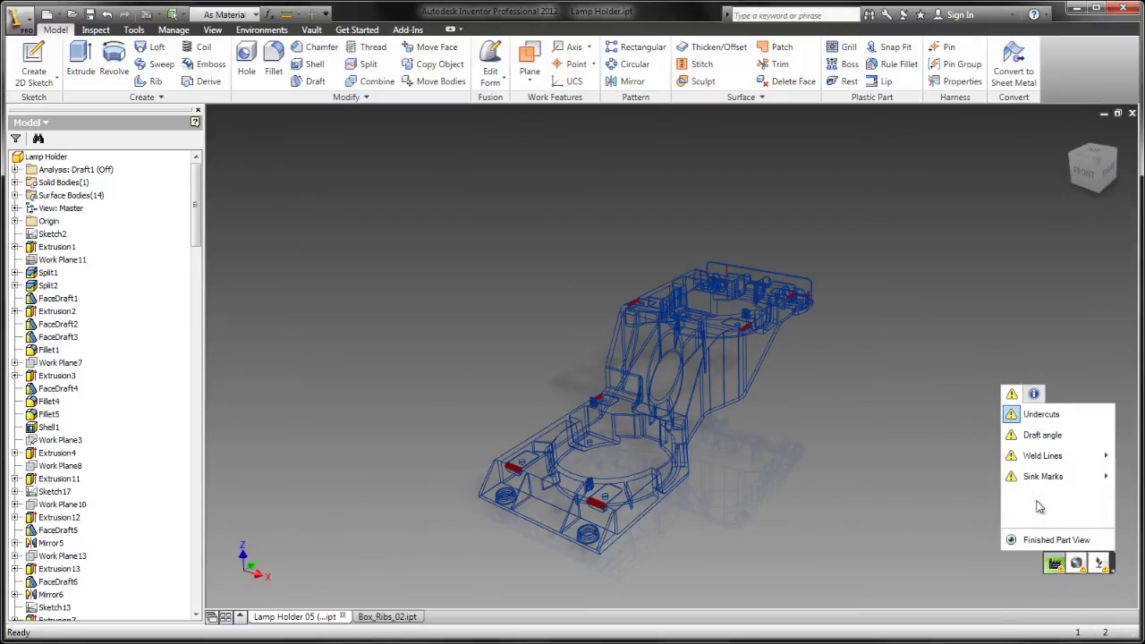
Run the draft angle check and free-orbit and zoom to inspect the red under-drafted faces
{"action": "left_click", "coordinate": [1017, 436]}
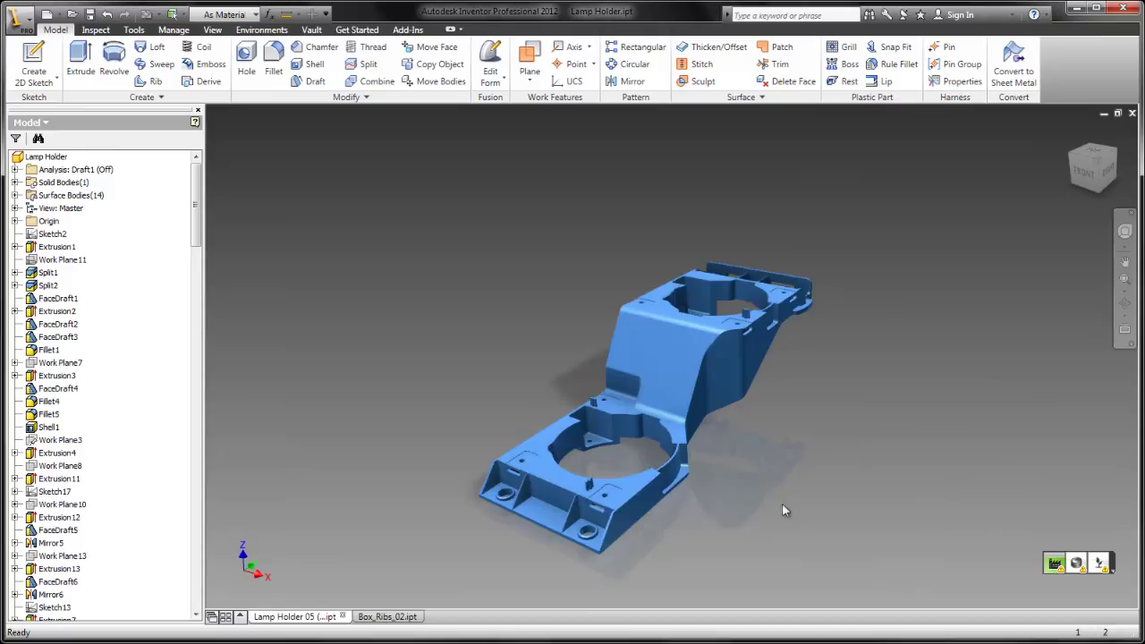
{"action": "key", "text": "F4"}
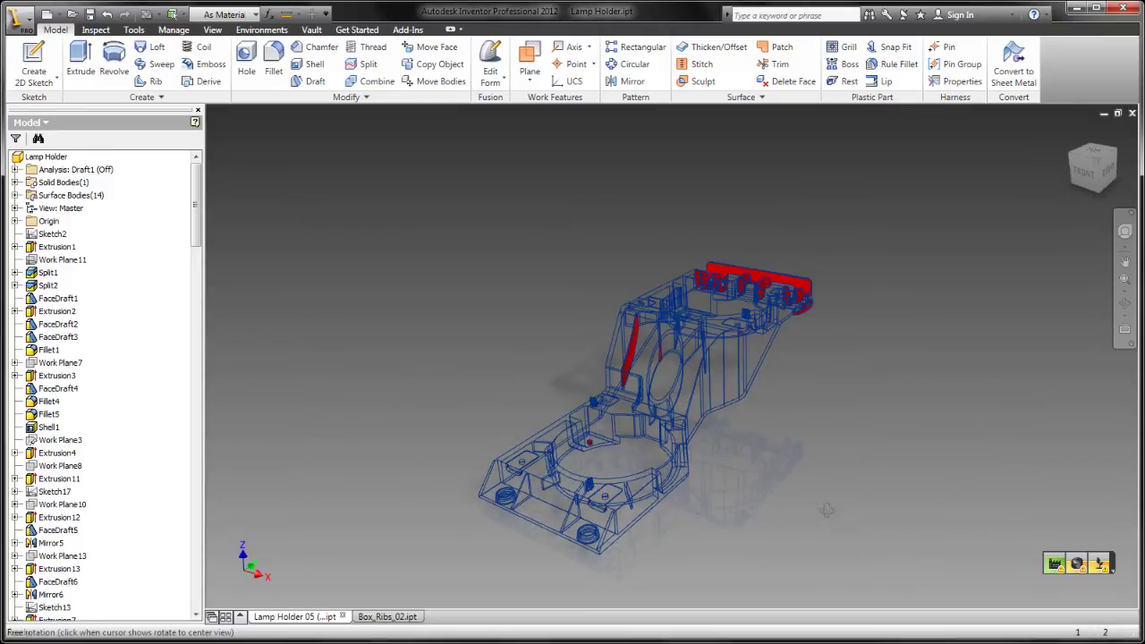
{"action": "mouse_move", "coordinate": [793, 503]}
{"action": "left_mouse_down"}
{"action": "mouse_move", "coordinate": [858, 465]}
{"action": "mouse_move", "coordinate": [625, 388]}
{"action": "mouse_move", "coordinate": [756, 547]}
{"action": "mouse_move", "coordinate": [713, 537]}
{"action": "mouse_move", "coordinate": [813, 544]}
{"action": "mouse_move", "coordinate": [734, 569]}
{"action": "mouse_move", "coordinate": [749, 380]}
{"action": "mouse_move", "coordinate": [742, 204]}
{"action": "mouse_move", "coordinate": [772, 111]}
{"action": "left_mouse_up"}
{"action": "scroll", "coordinate": [759, 546], "scroll_direction": "up", "scroll_amount": 3}
{"action": "key", "text": "F4"}
{"action": "key", "text": "Escape"}
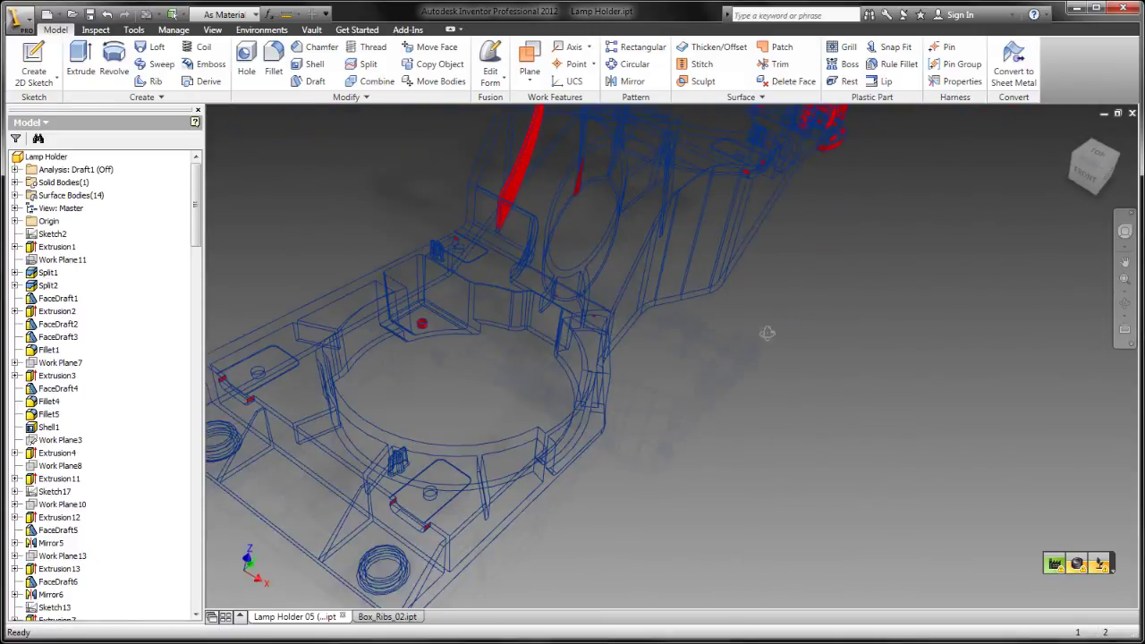
{"action": "key", "text": "F4"}
{"action": "mouse_move", "coordinate": [756, 334]}
{"action": "left_mouse_down"}
{"action": "mouse_move", "coordinate": [743, 320]}
{"action": "mouse_move", "coordinate": [782, 322]}
{"action": "mouse_move", "coordinate": [744, 322]}
{"action": "left_mouse_up"}
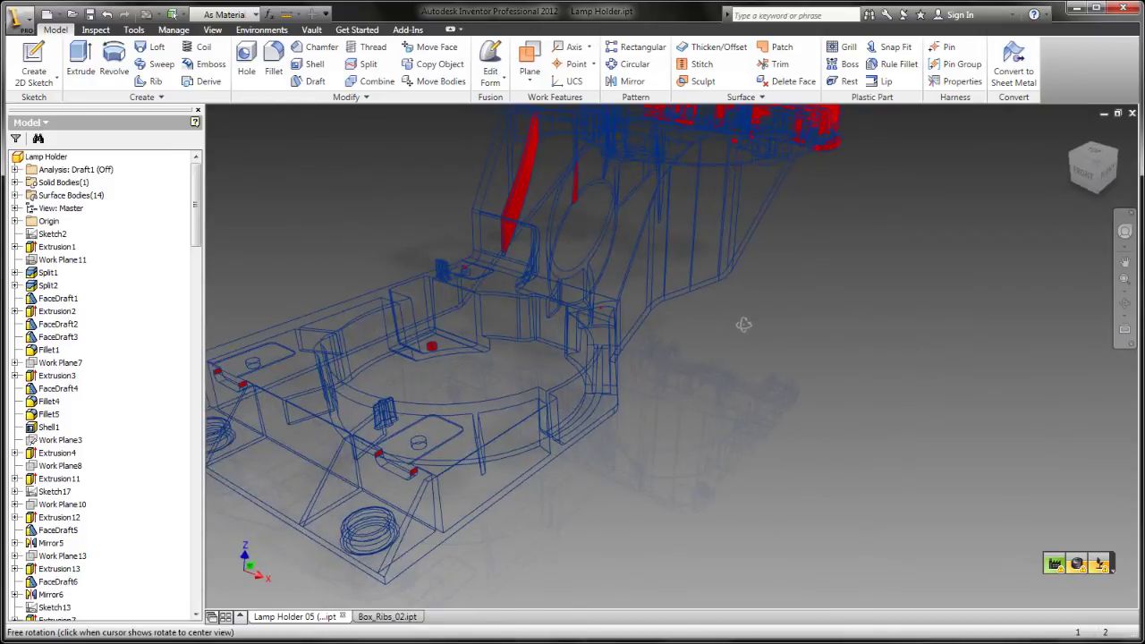
{"action": "key", "text": "Escape"}
{"action": "scroll", "coordinate": [683, 397], "scroll_direction": "up", "scroll_amount": 3}
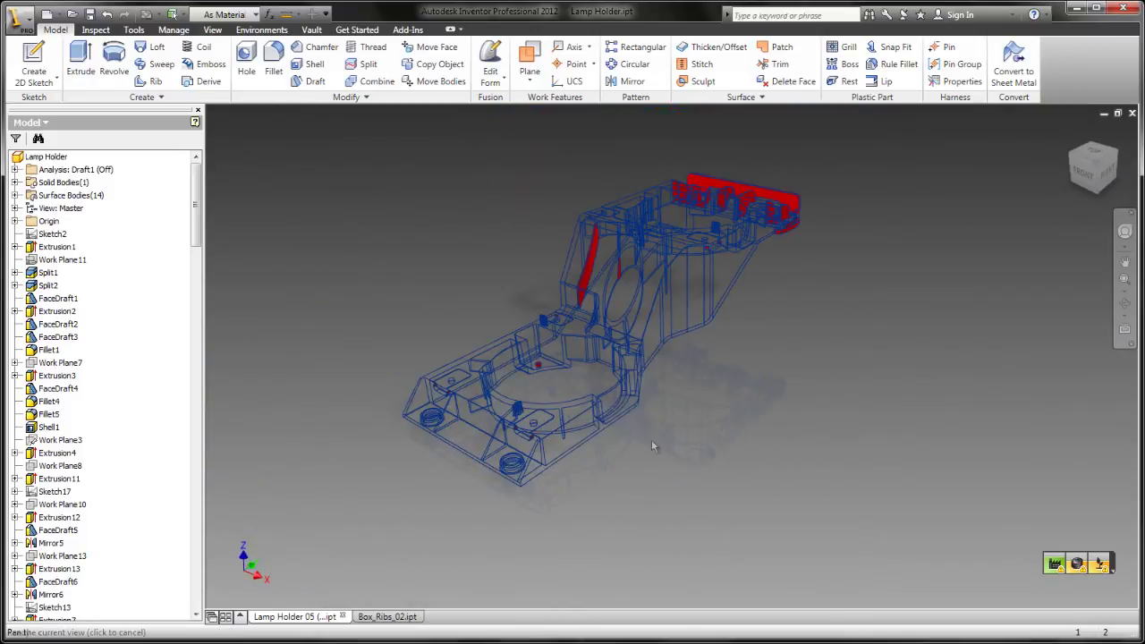
Show the animation playback controls and start repositioning the injection point
{"action": "left_click", "coordinate": [1055, 568]}
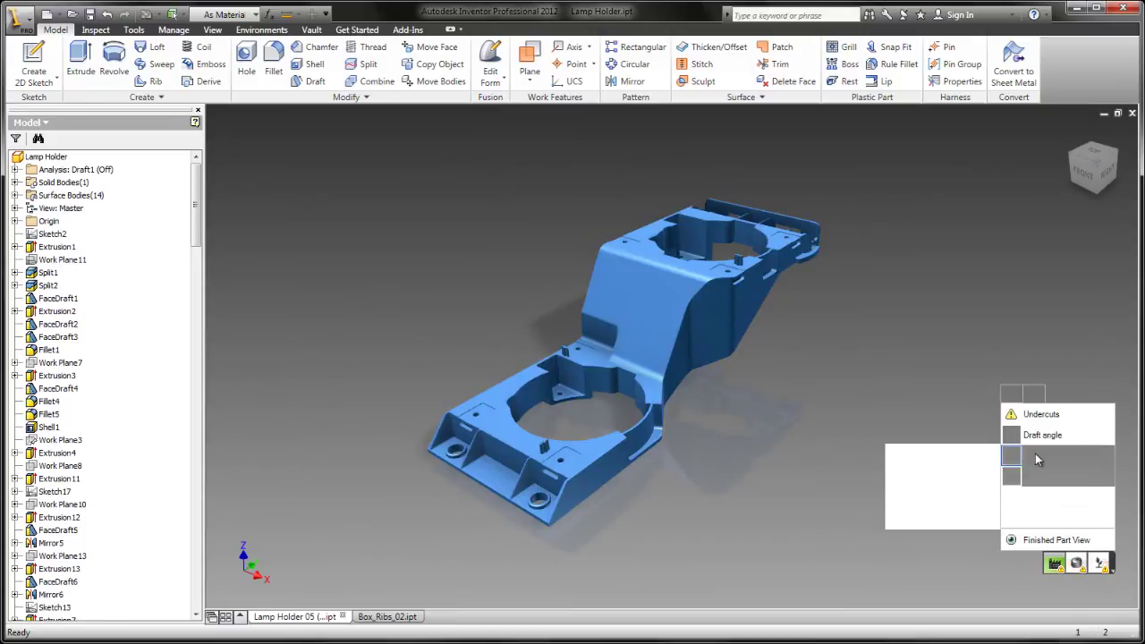
{"action": "left_click", "coordinate": [1055, 568]}
{"action": "left_click", "coordinate": [1055, 569]}
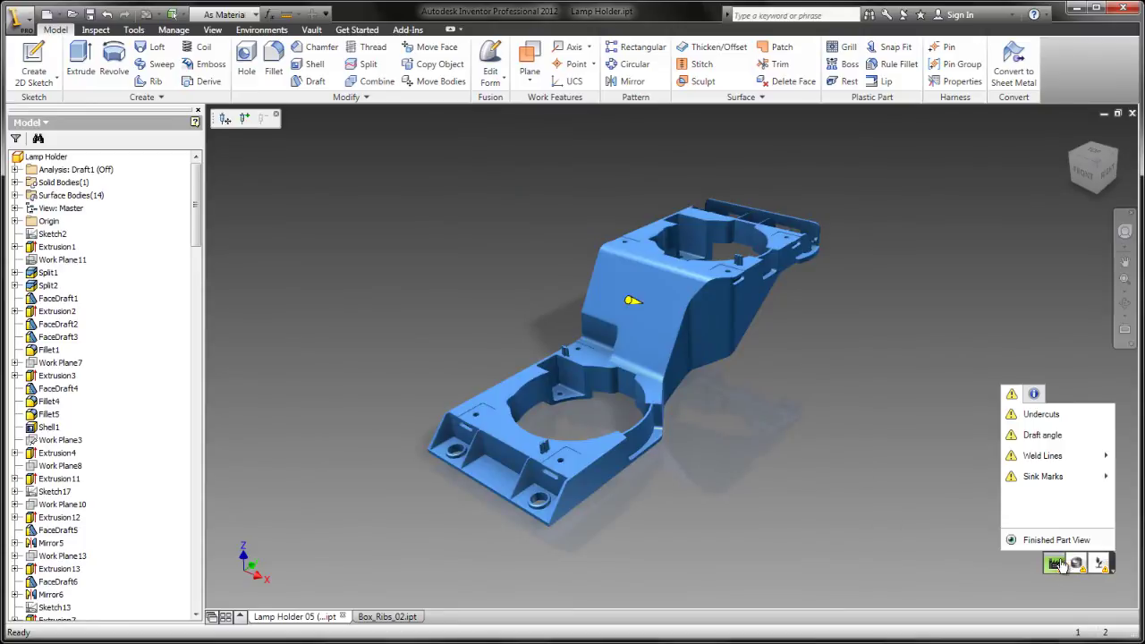
{"action": "mouse_move", "coordinate": [1047, 453]}
{"action": "left_click", "coordinate": [935, 516]}
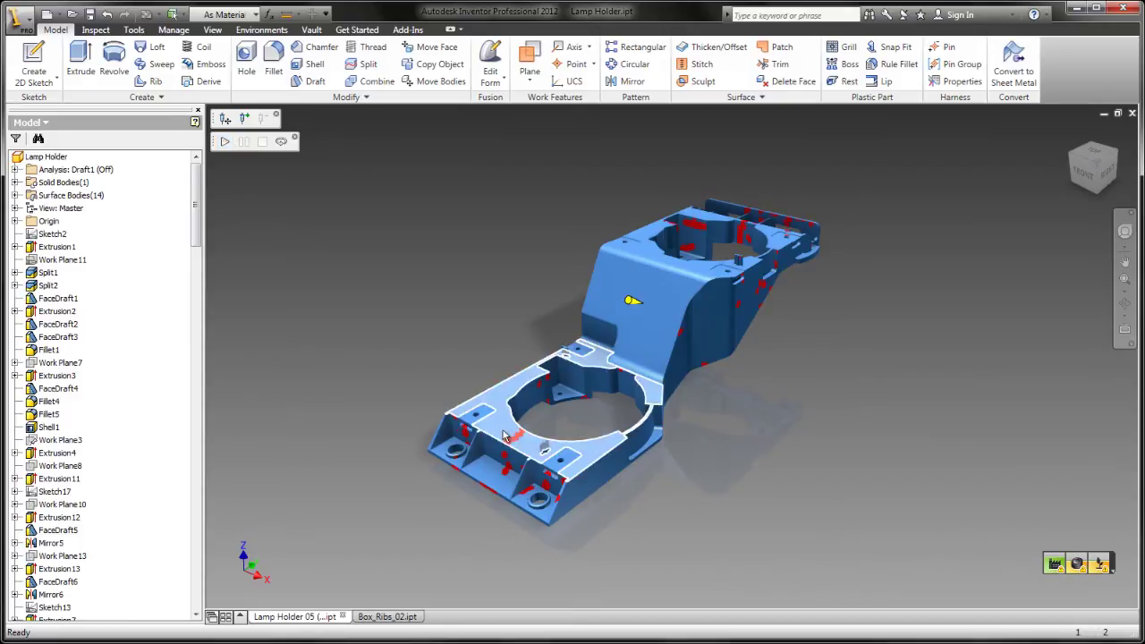
{"action": "left_click", "coordinate": [224, 118]}
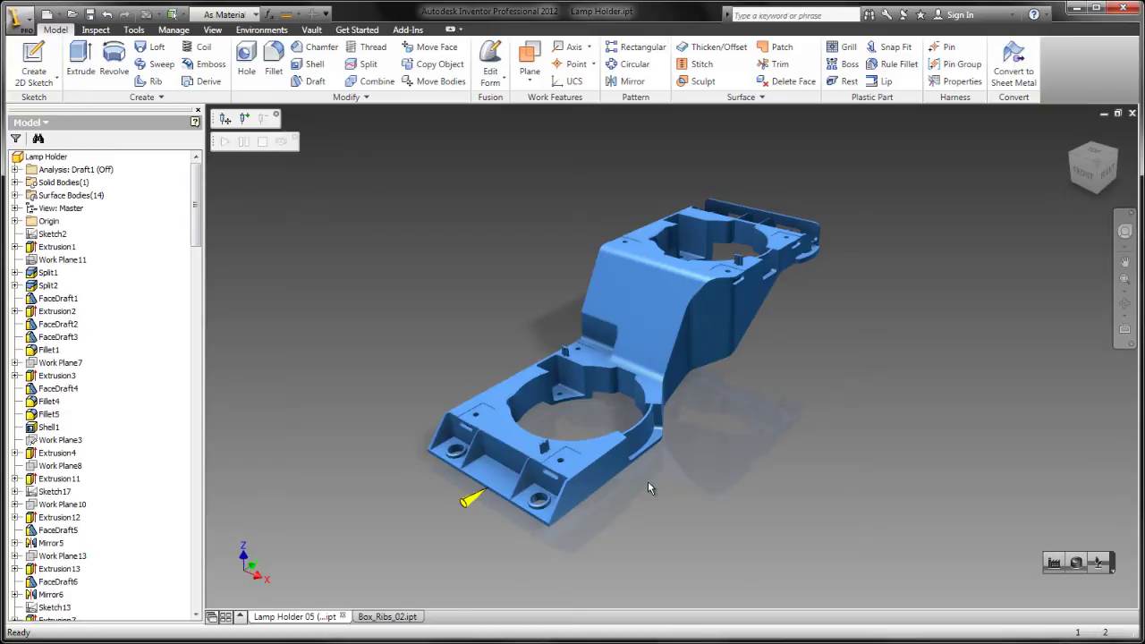
Show the thick regions prone to sink marks as red bands on the part
{"action": "left_click", "coordinate": [1057, 565]}
{"action": "mouse_move", "coordinate": [1042, 479]}
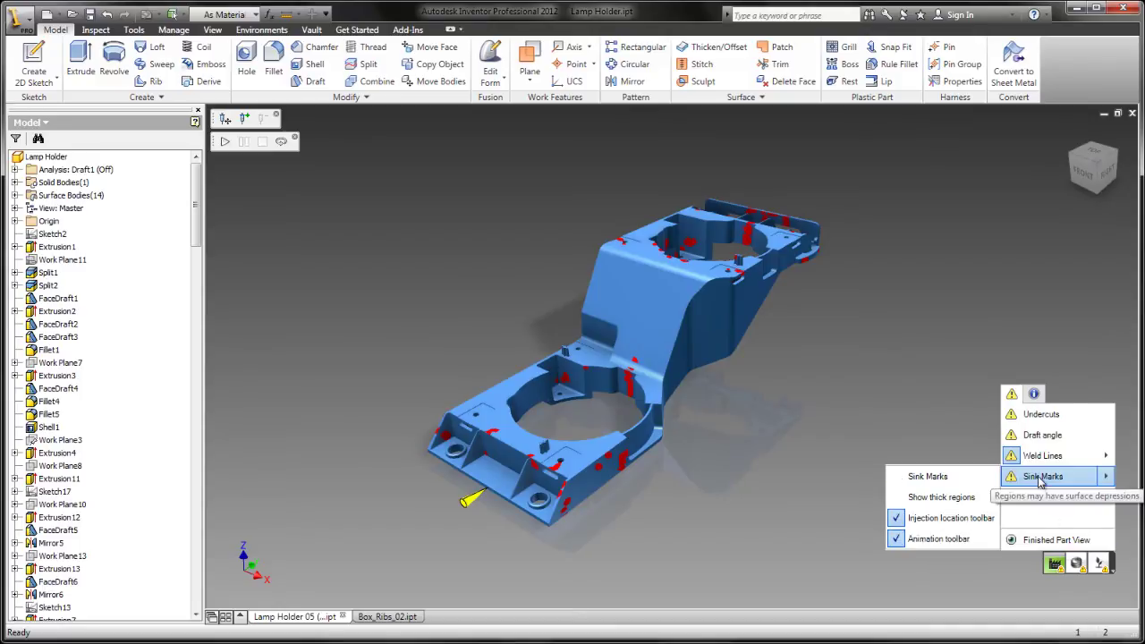
{"action": "left_click", "coordinate": [993, 475]}
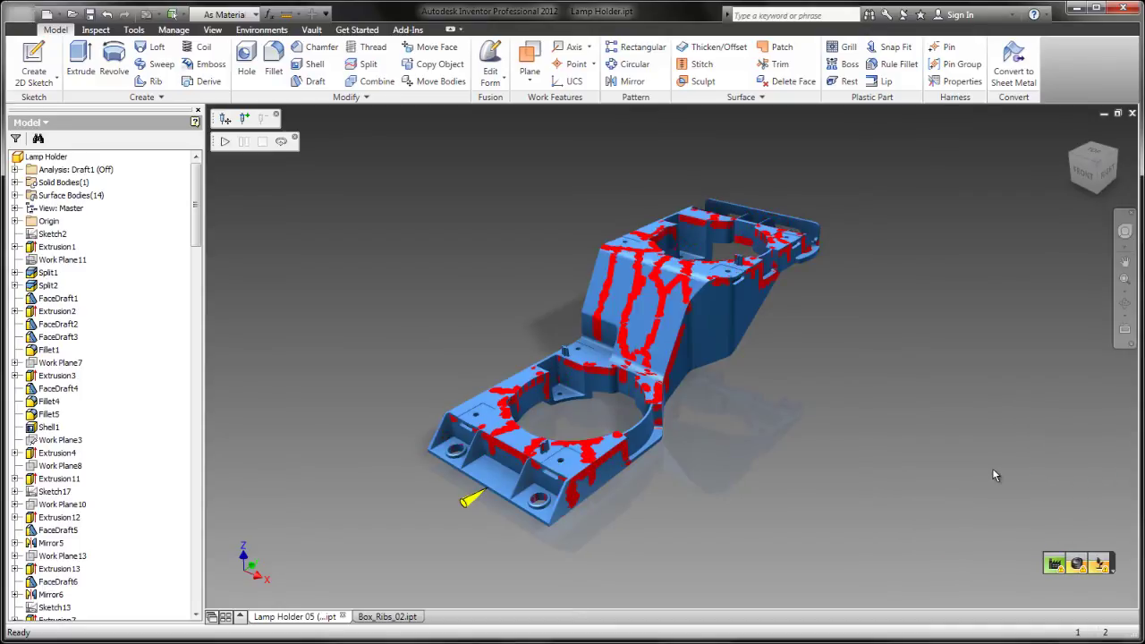
Open Lamp Holder 05 (needs draft).ipt in Moldflow Adviser, inspect it close up, then close that window
{"action": "left_click", "coordinate": [1056, 565]}
{"action": "left_click", "coordinate": [1055, 543]}
{"action": "left_click_drag", "start_coordinate": [754, 549], "coordinate": [573, 368]}
{"action": "scroll", "coordinate": [573, 368], "scroll_direction": "up", "scroll_amount": 5}
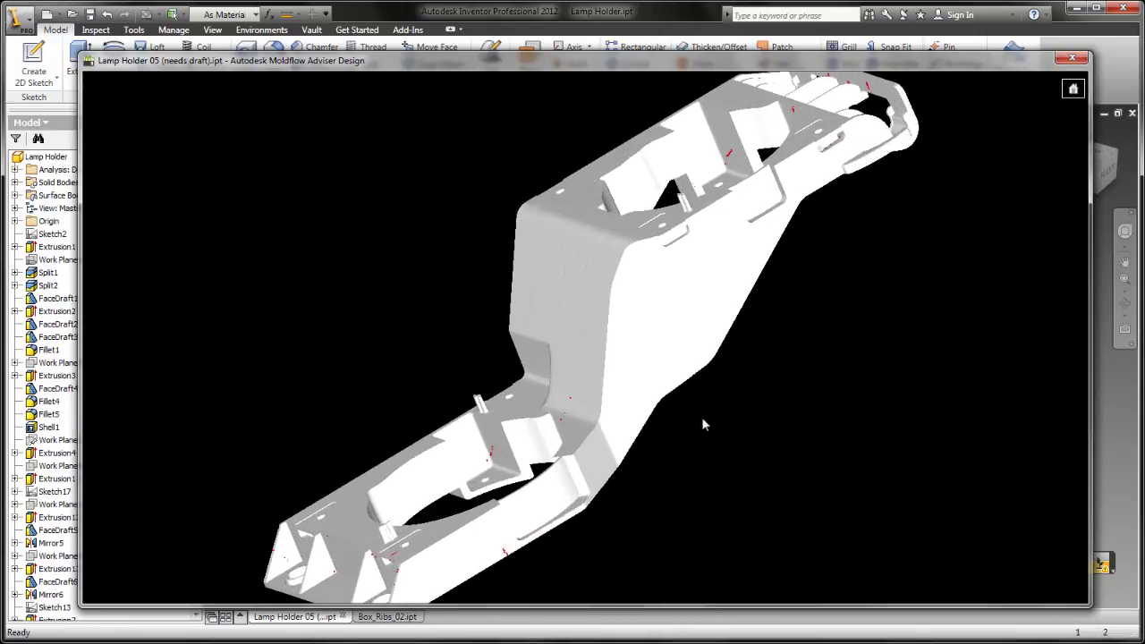
{"action": "scroll", "coordinate": [703, 426], "scroll_direction": "up", "scroll_amount": 8}
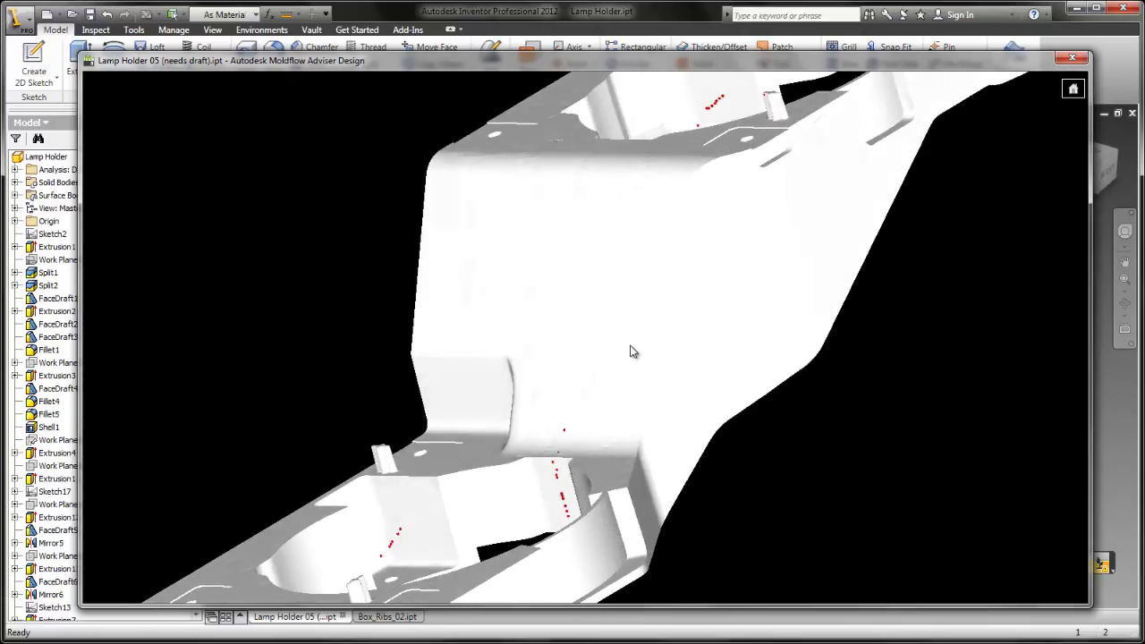
{"action": "mouse_move", "coordinate": [630, 351]}
{"action": "left_mouse_down"}
{"action": "mouse_move", "coordinate": [619, 345]}
{"action": "mouse_move", "coordinate": [664, 358]}
{"action": "mouse_move", "coordinate": [922, 335]}
{"action": "mouse_move", "coordinate": [633, 343]}
{"action": "left_mouse_up"}
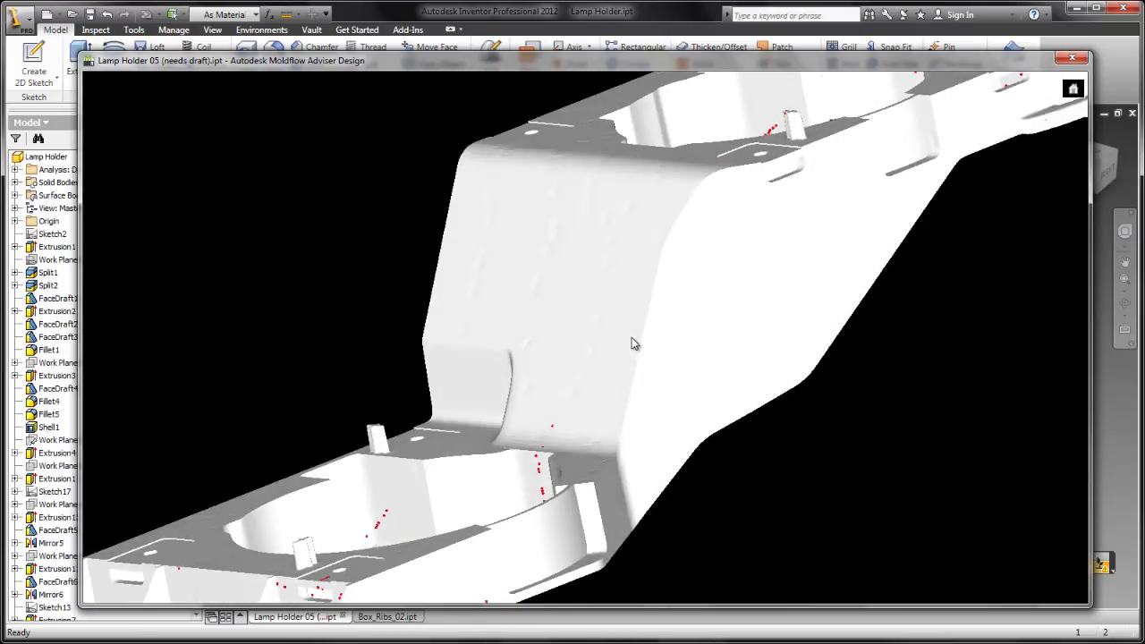
{"action": "left_click", "coordinate": [1076, 59]}
Show the Filling preview on the Lamp Holder
{"action": "left_click", "coordinate": [1056, 565]}
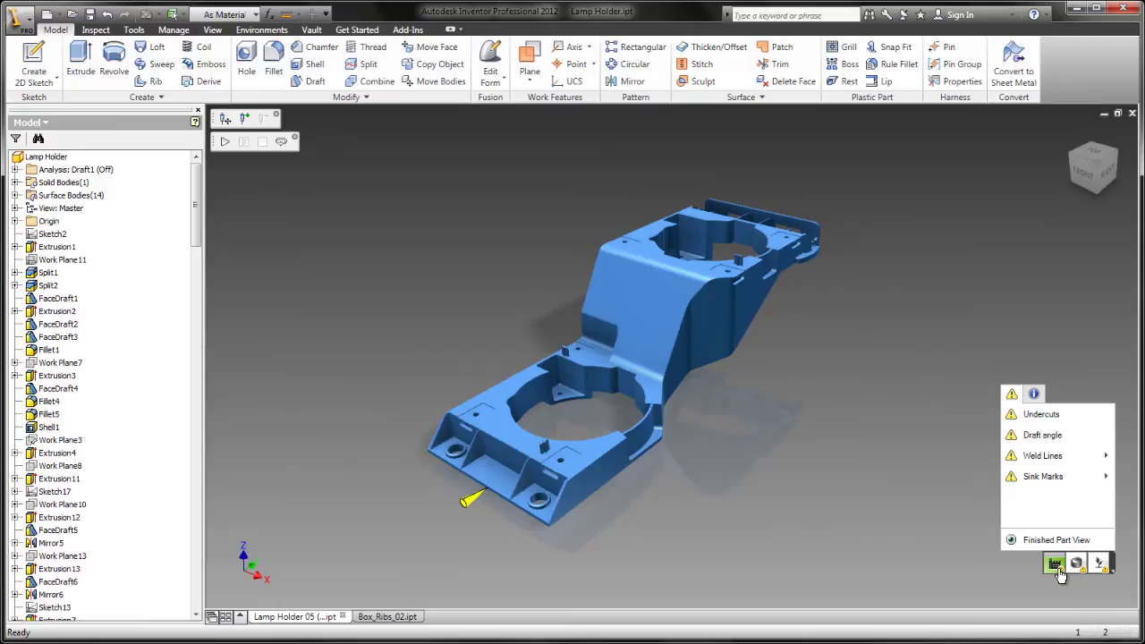
{"action": "left_click", "coordinate": [1033, 393]}
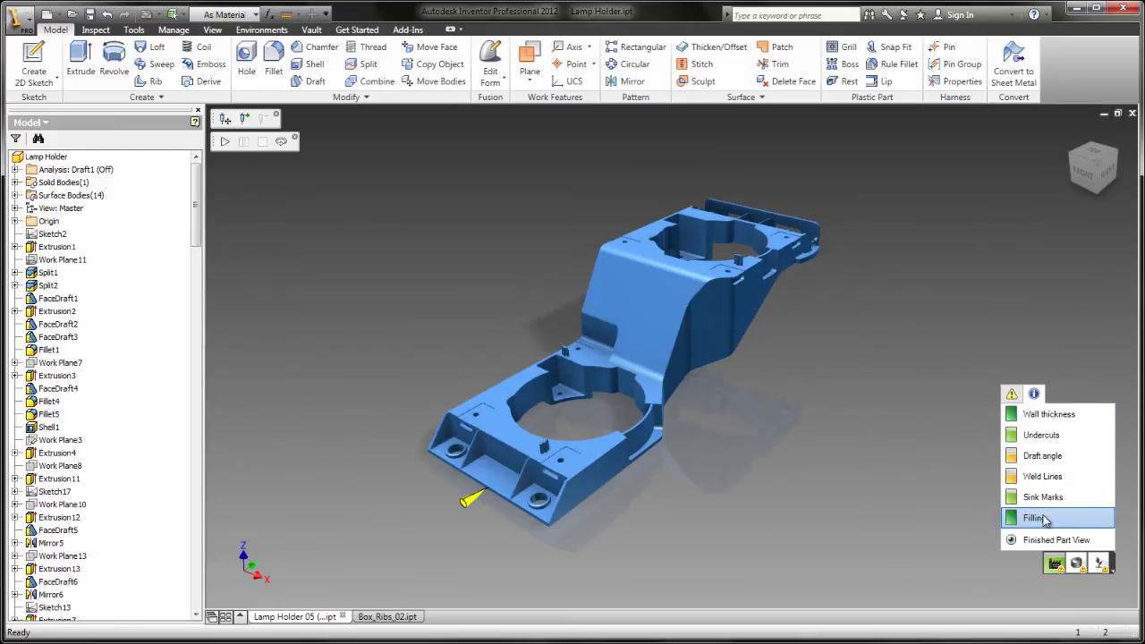
{"action": "left_click", "coordinate": [1037, 518]}
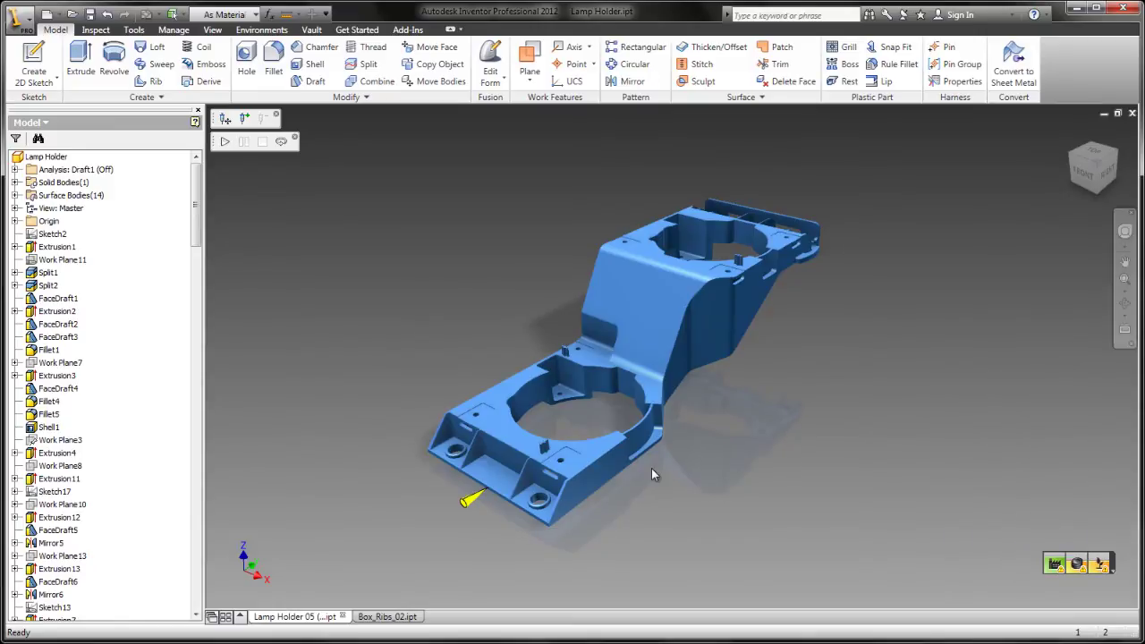
Move the injection point to the sloped middle face, lowering peak pressure to 33.6 MPa, then hide Filling
{"action": "left_click", "coordinate": [225, 118]}
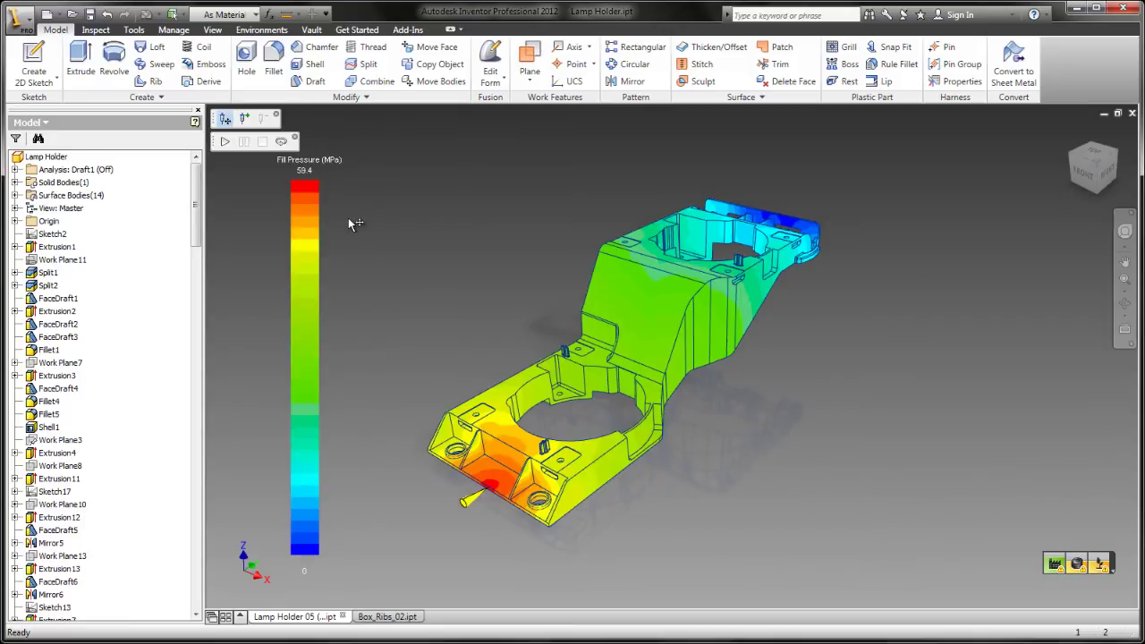
{"action": "left_click", "coordinate": [634, 313]}
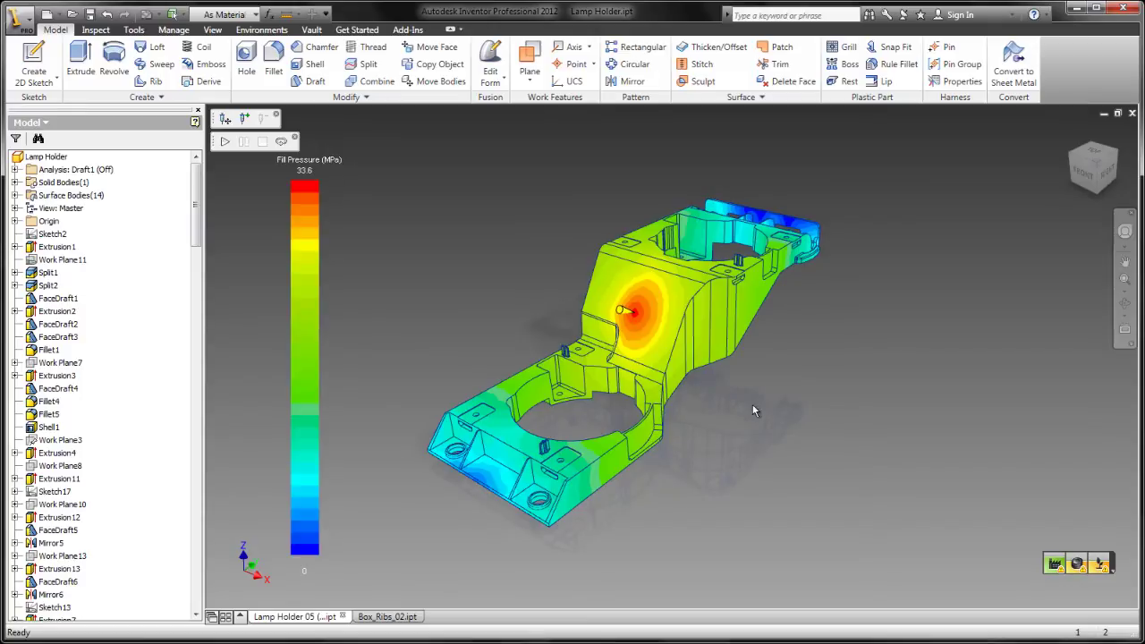
{"action": "left_click", "coordinate": [1055, 563]}
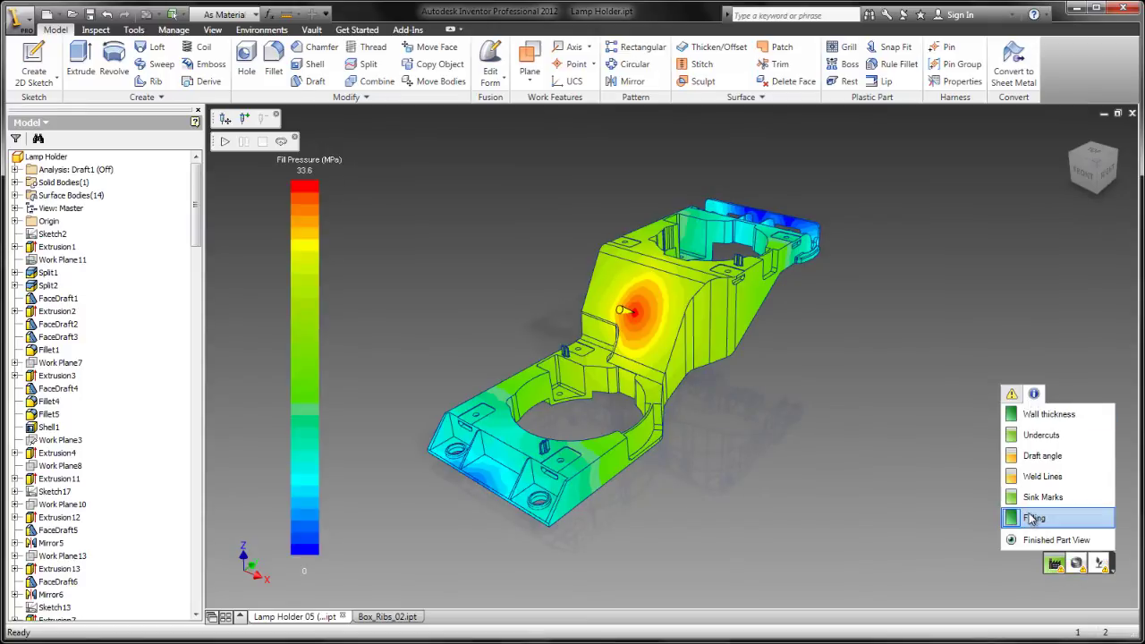
{"action": "left_click", "coordinate": [1033, 519]}
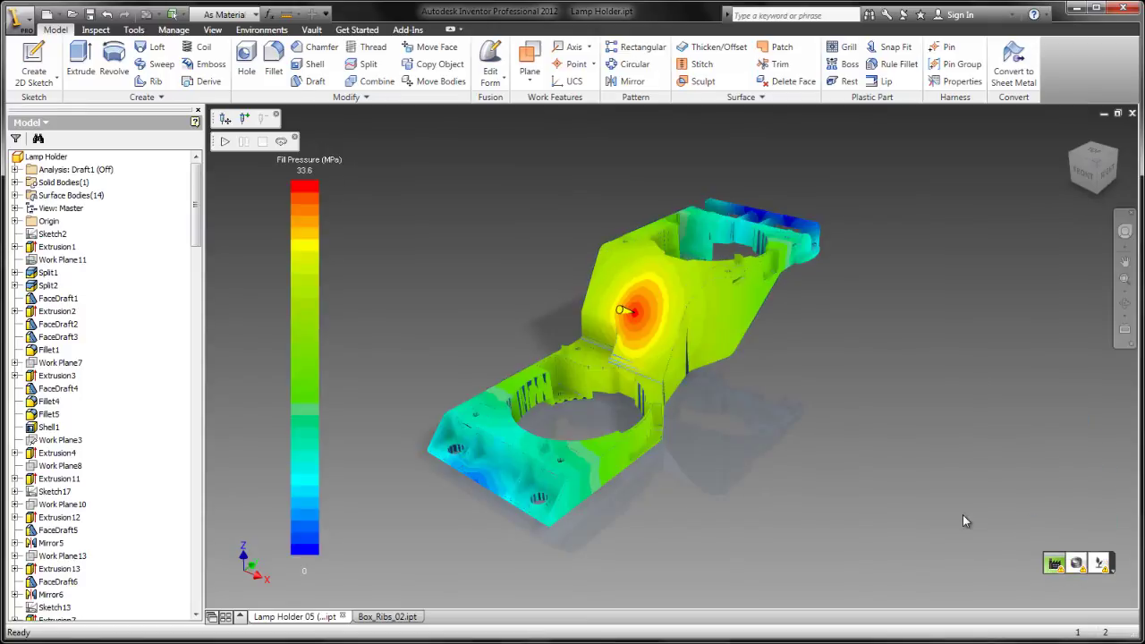
{"action": "left_click", "coordinate": [1076, 565]}
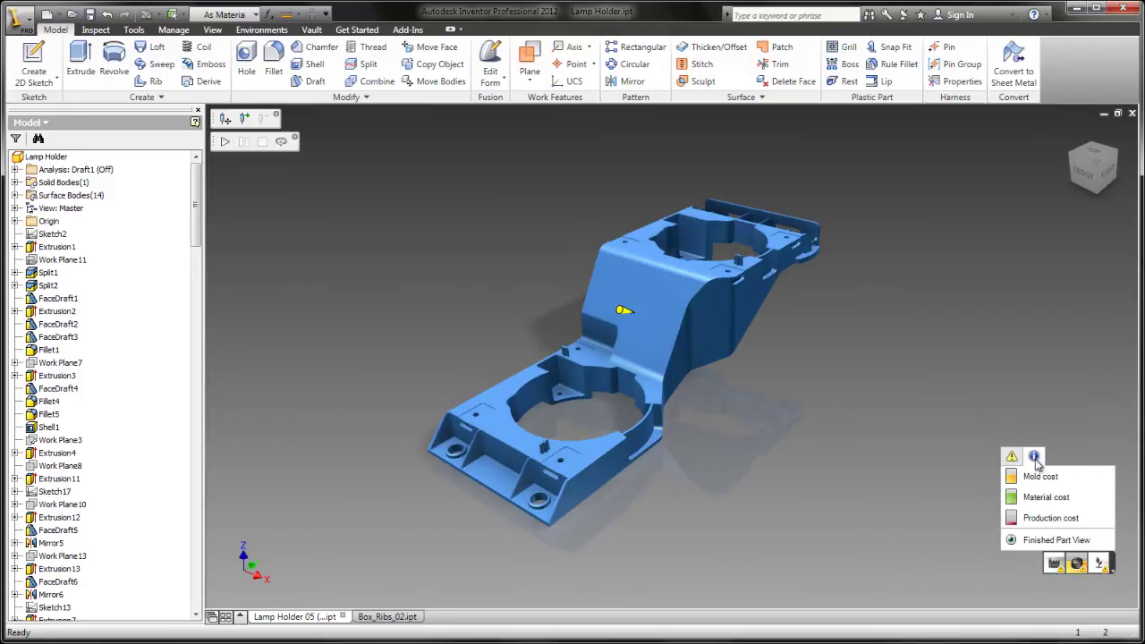
{"action": "left_click", "coordinate": [1037, 476]}
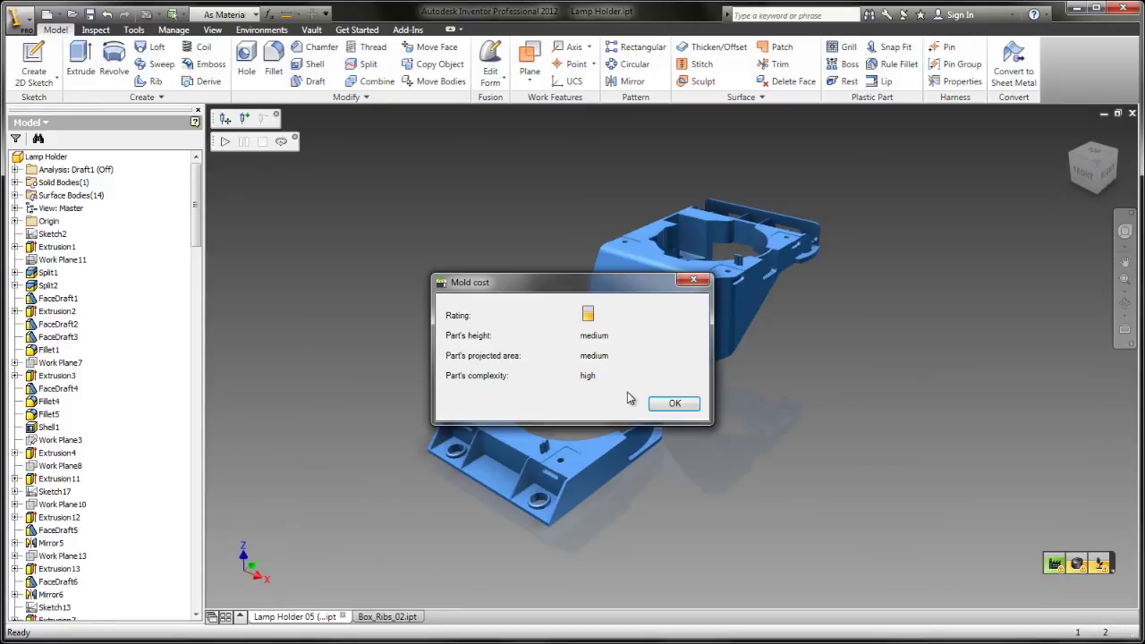
{"action": "left_click", "coordinate": [670, 403]}
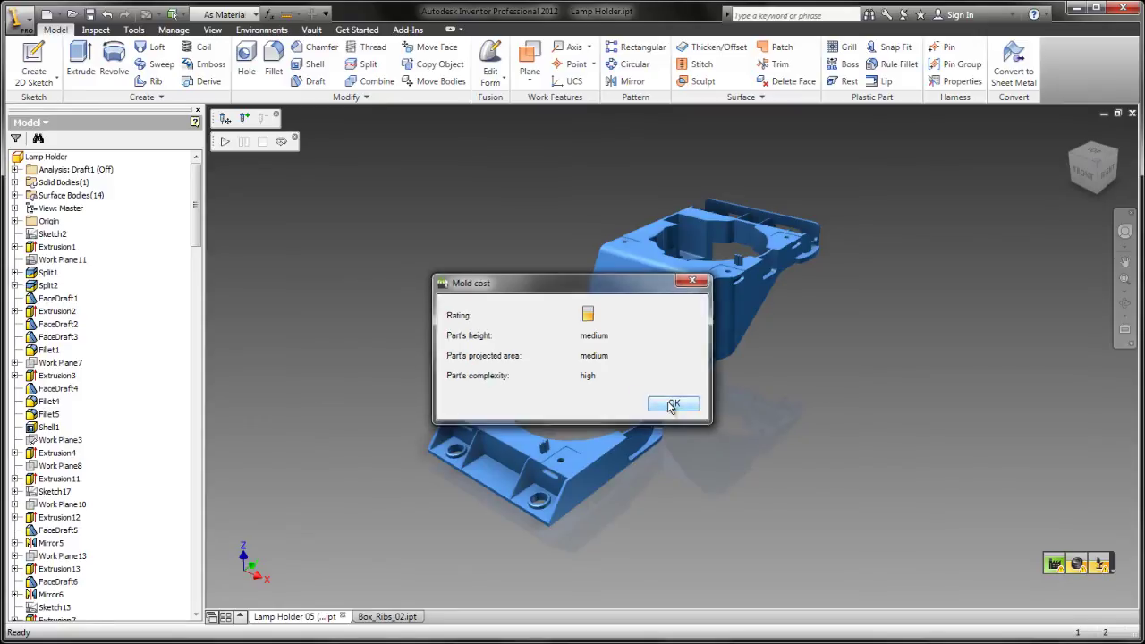
{"action": "mouse_move", "coordinate": [1080, 573]}
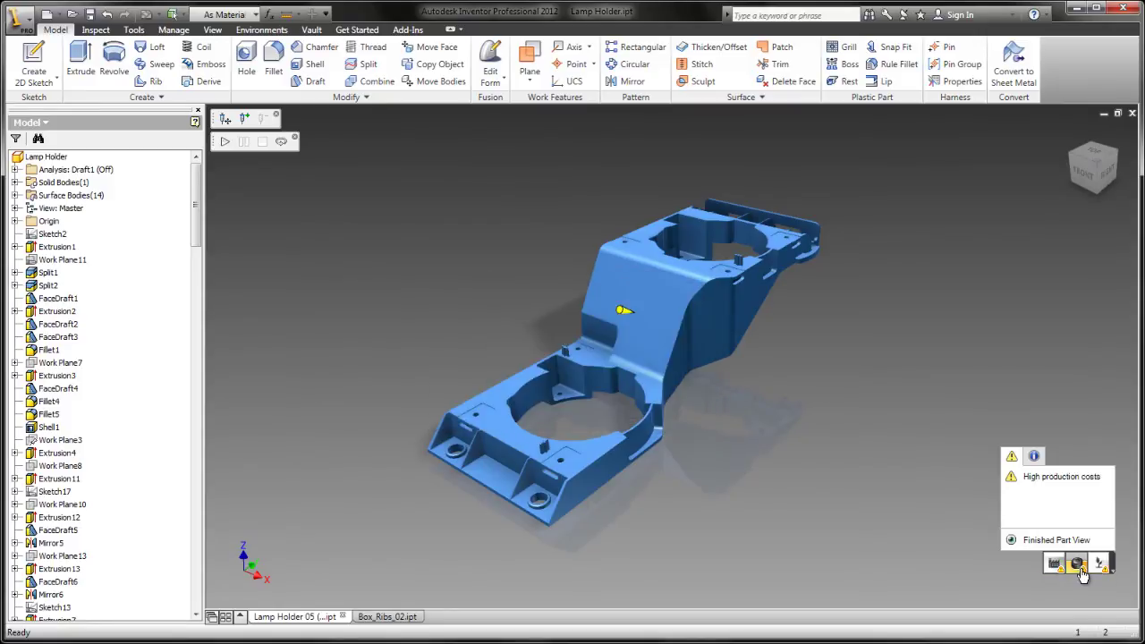
{"action": "left_click", "coordinate": [1044, 475]}
{"action": "left_click", "coordinate": [1045, 497]}
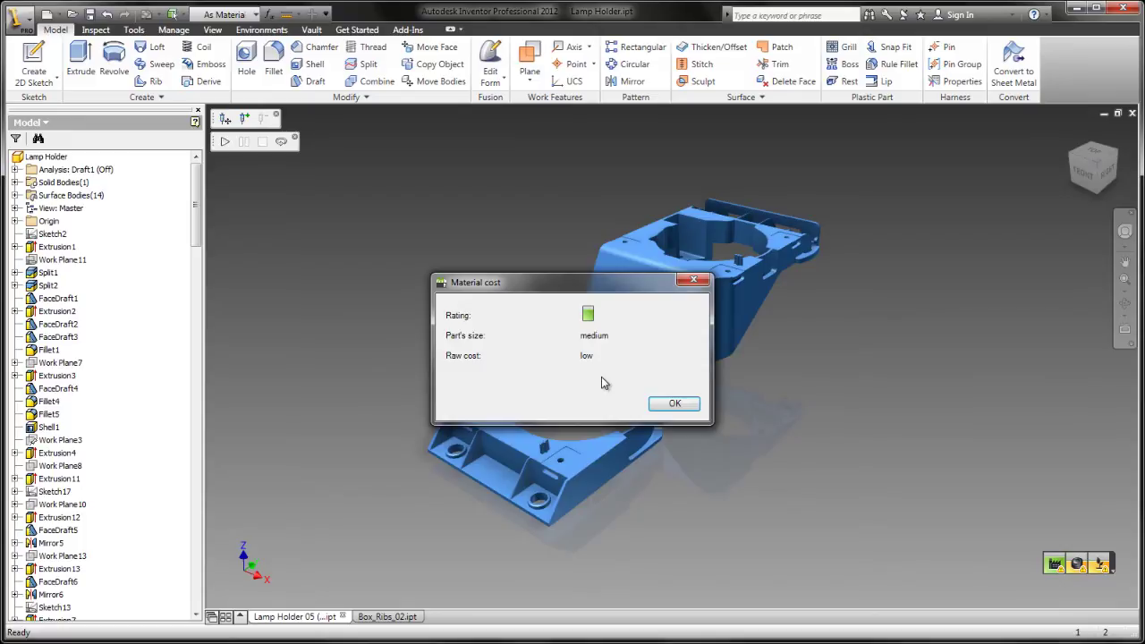
{"action": "left_click", "coordinate": [671, 405]}
{"action": "mouse_move", "coordinate": [1081, 571]}
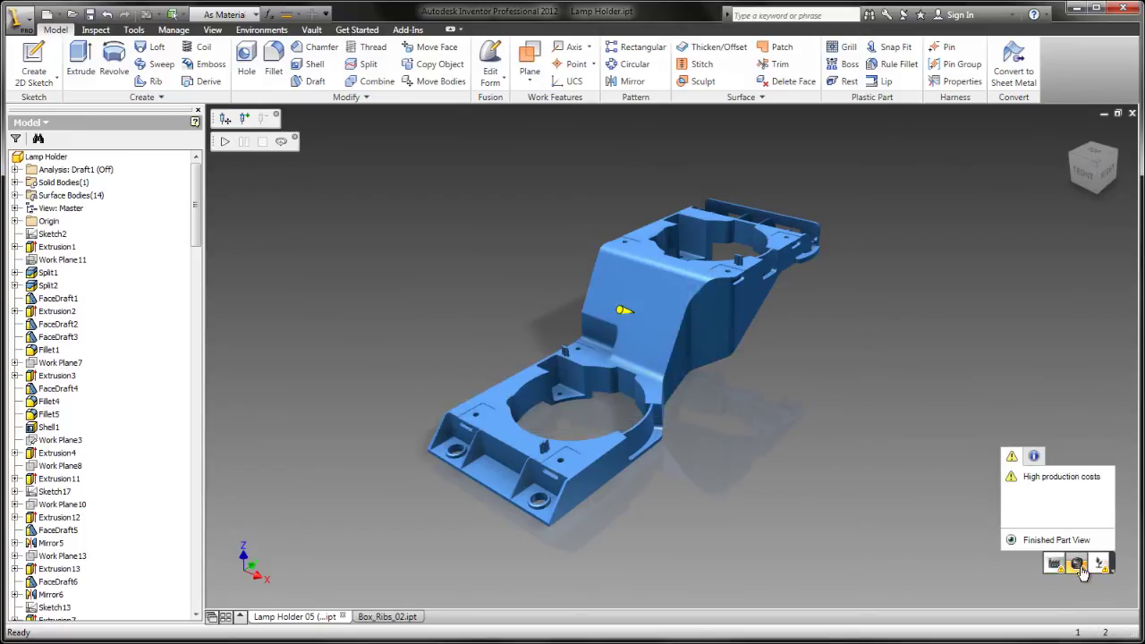
{"action": "left_click", "coordinate": [1029, 477]}
{"action": "left_click", "coordinate": [1037, 516]}
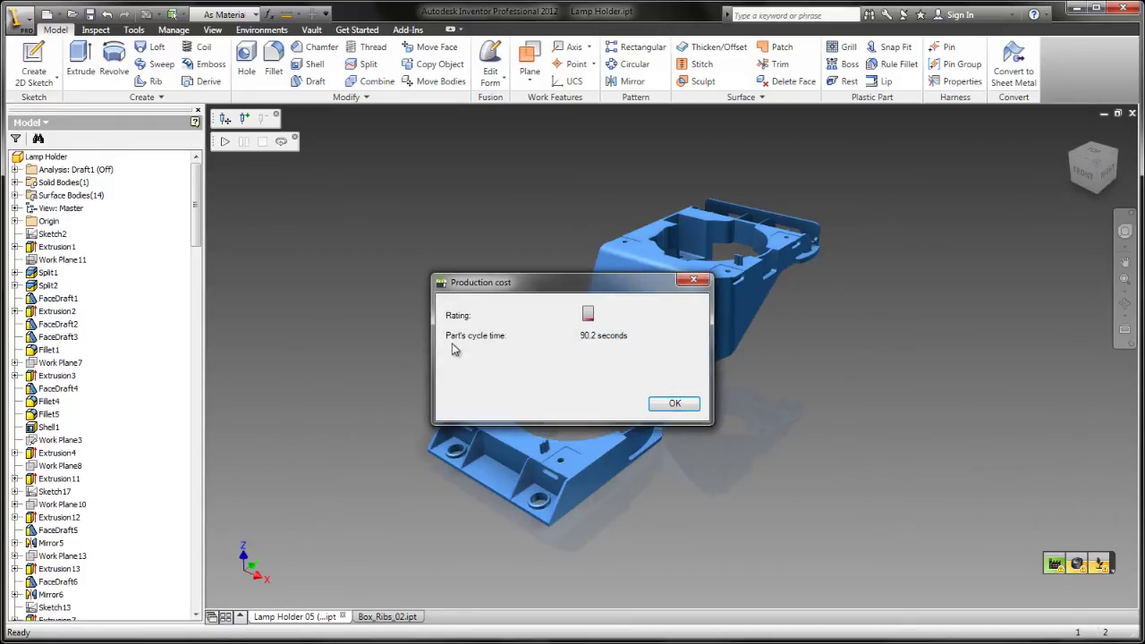
{"action": "left_click", "coordinate": [675, 404]}
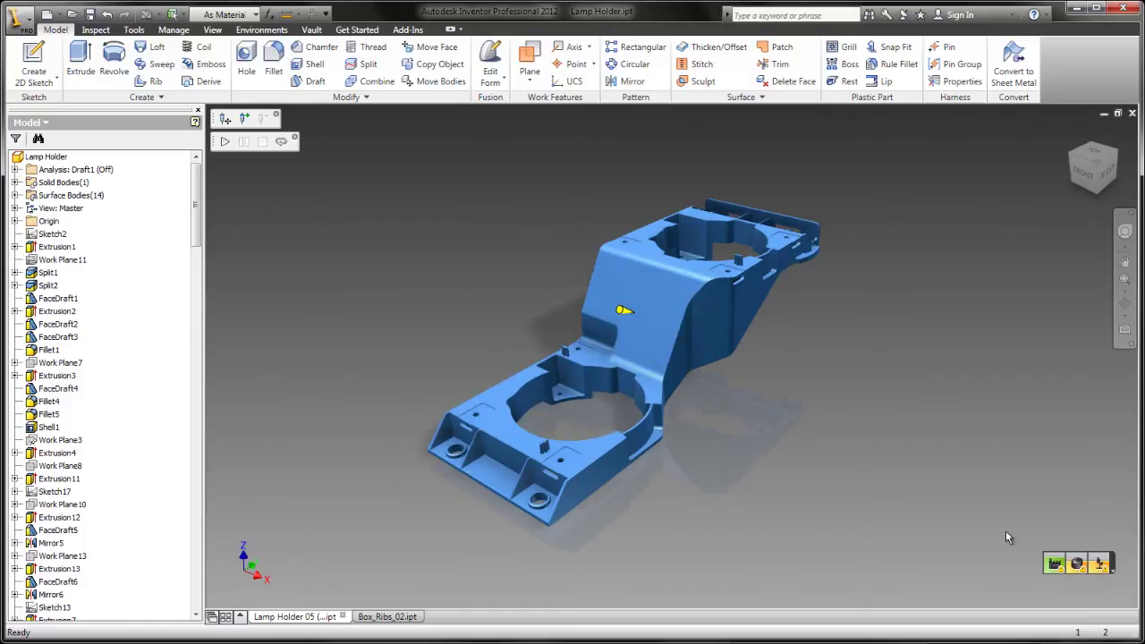
{"action": "left_click", "coordinate": [1098, 564]}
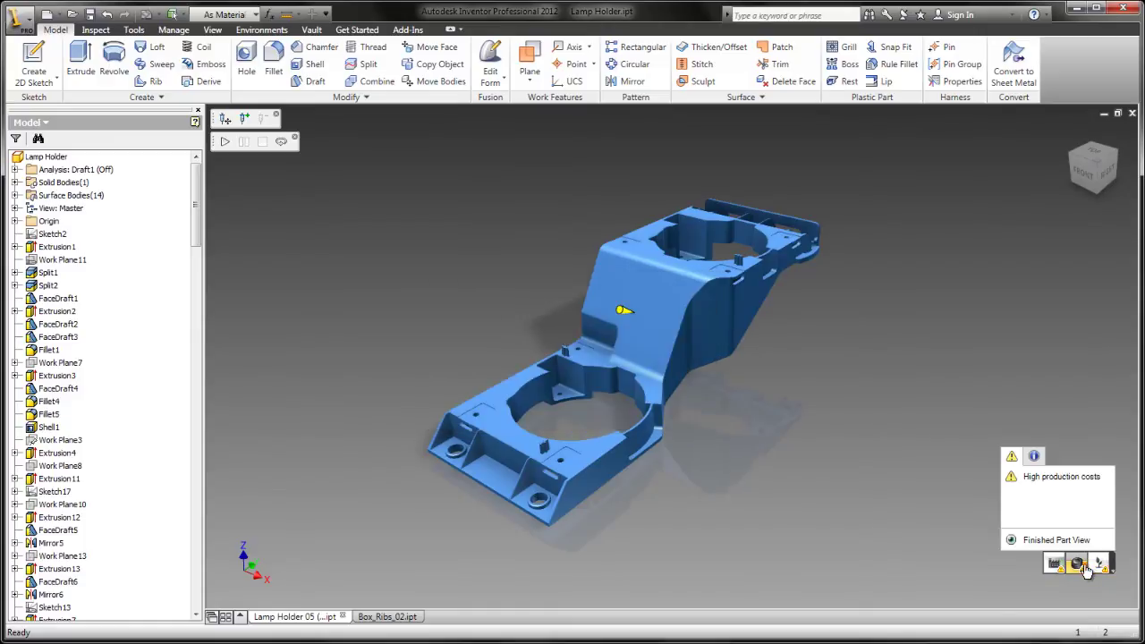
{"action": "left_click", "coordinate": [1029, 478]}
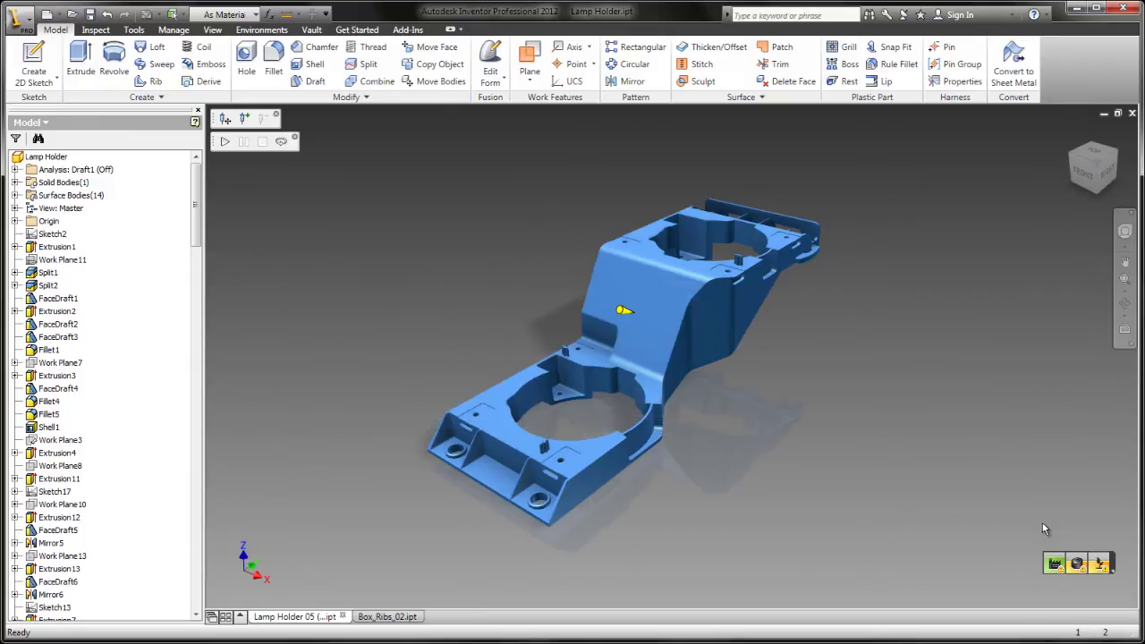
Check the Lamp Holder's carbon footprint (0.863 kg CO2) and dismiss the report
{"action": "left_click", "coordinate": [1102, 563]}
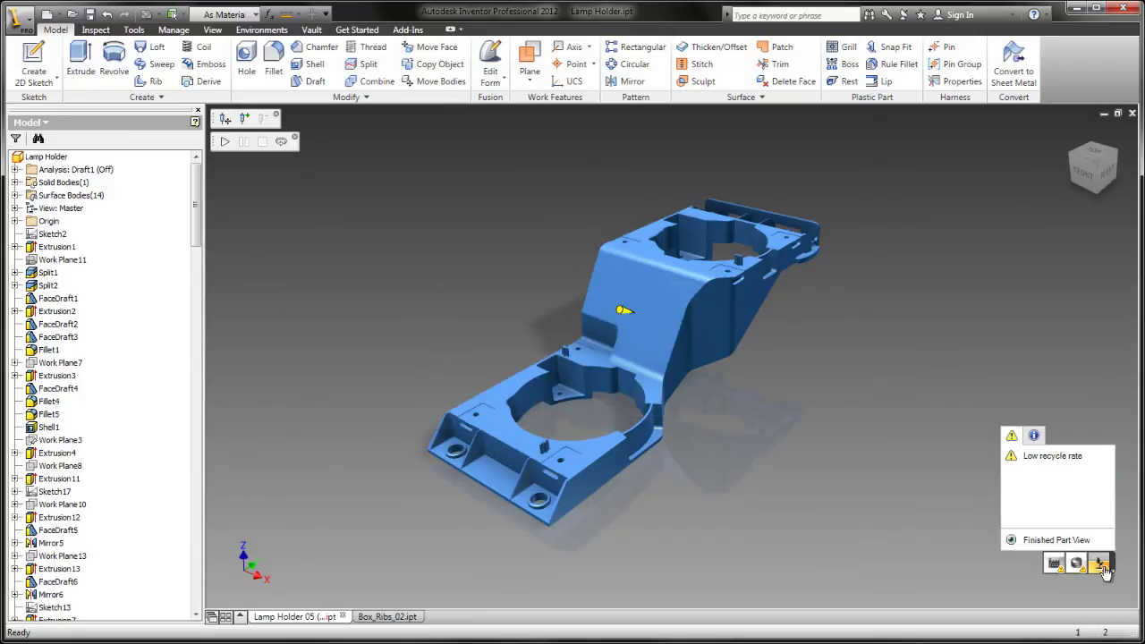
{"action": "left_click", "coordinate": [1035, 436]}
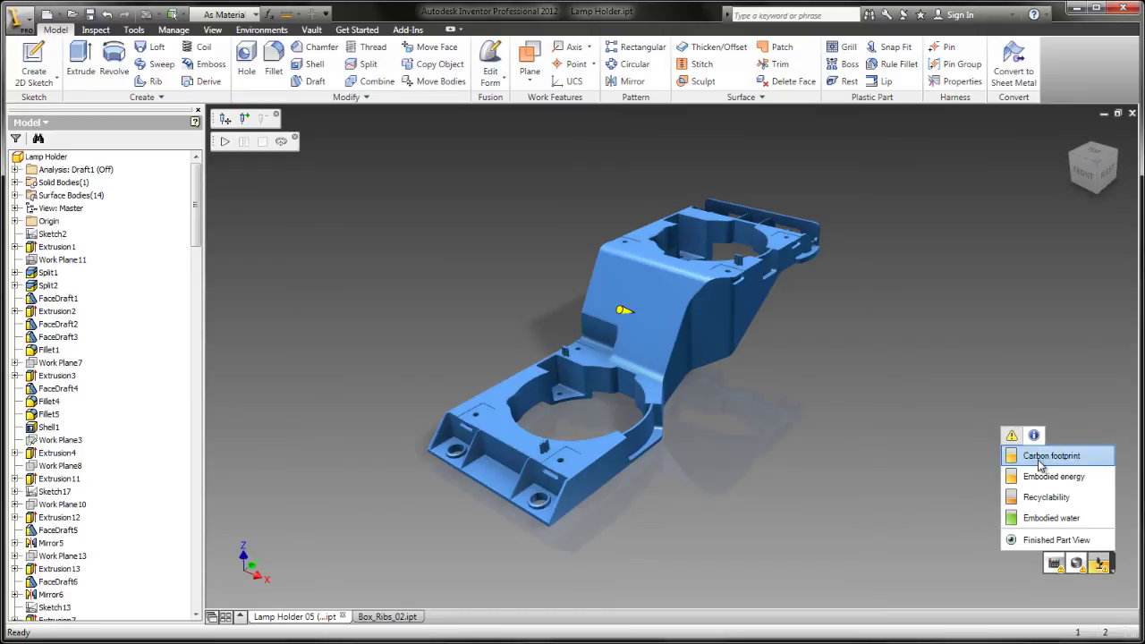
{"action": "left_click", "coordinate": [1040, 457]}
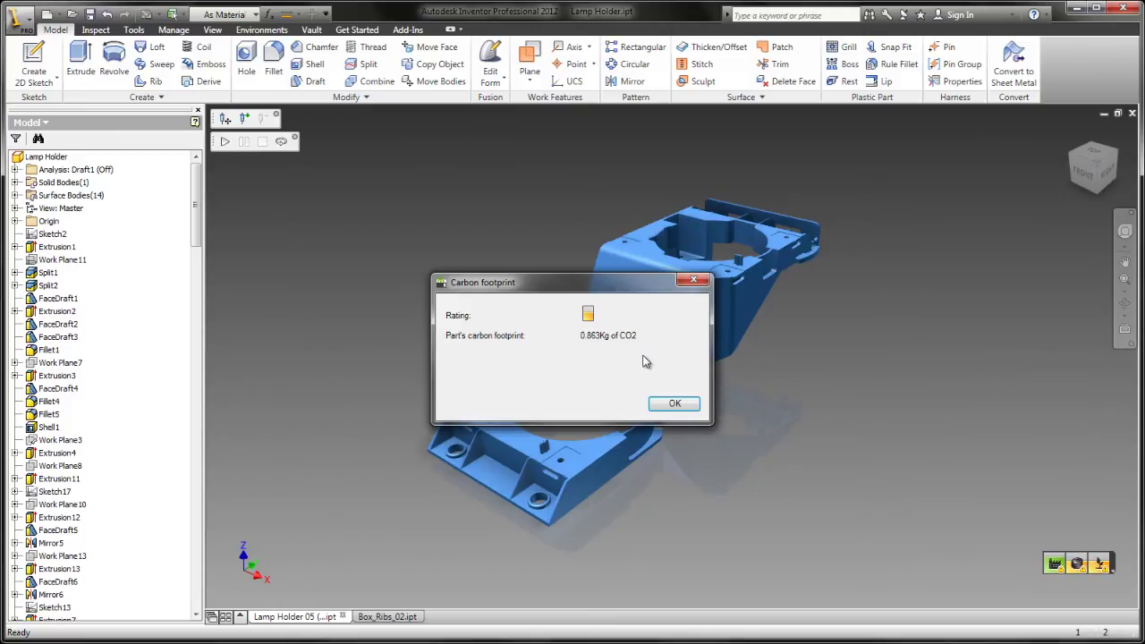
{"action": "left_click", "coordinate": [669, 402]}
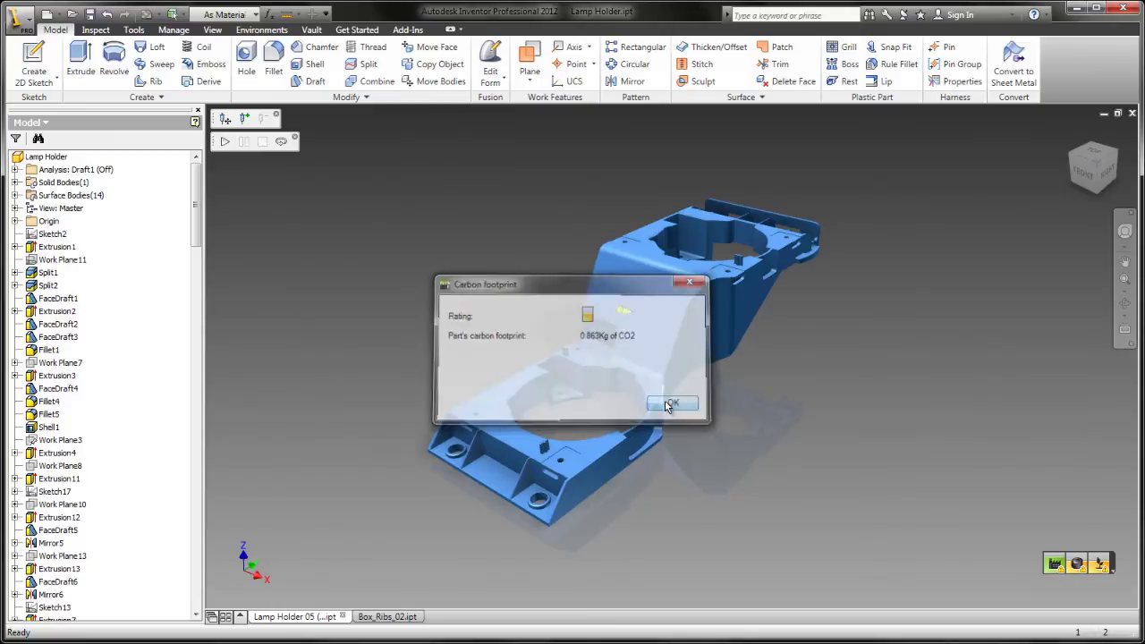
Set the Lamp Holder's iProperties material to Polycarbonate, Clear, replacing ABS Plastic
{"action": "left_click", "coordinate": [45, 157]}
{"action": "right_click", "coordinate": [45, 156]}
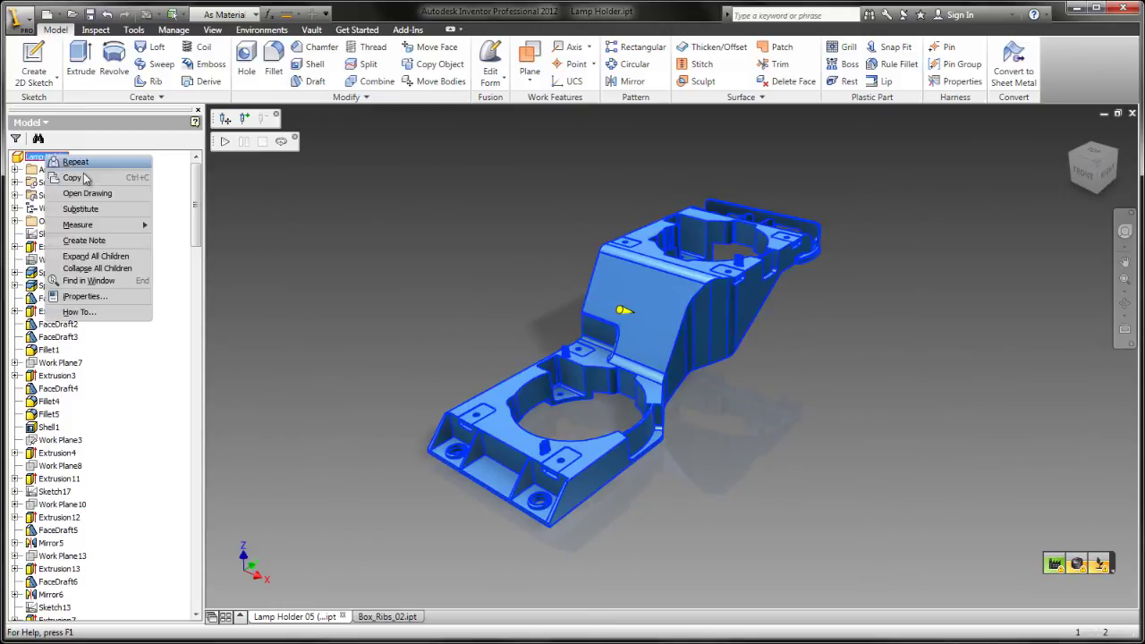
{"action": "left_click", "coordinate": [106, 298]}
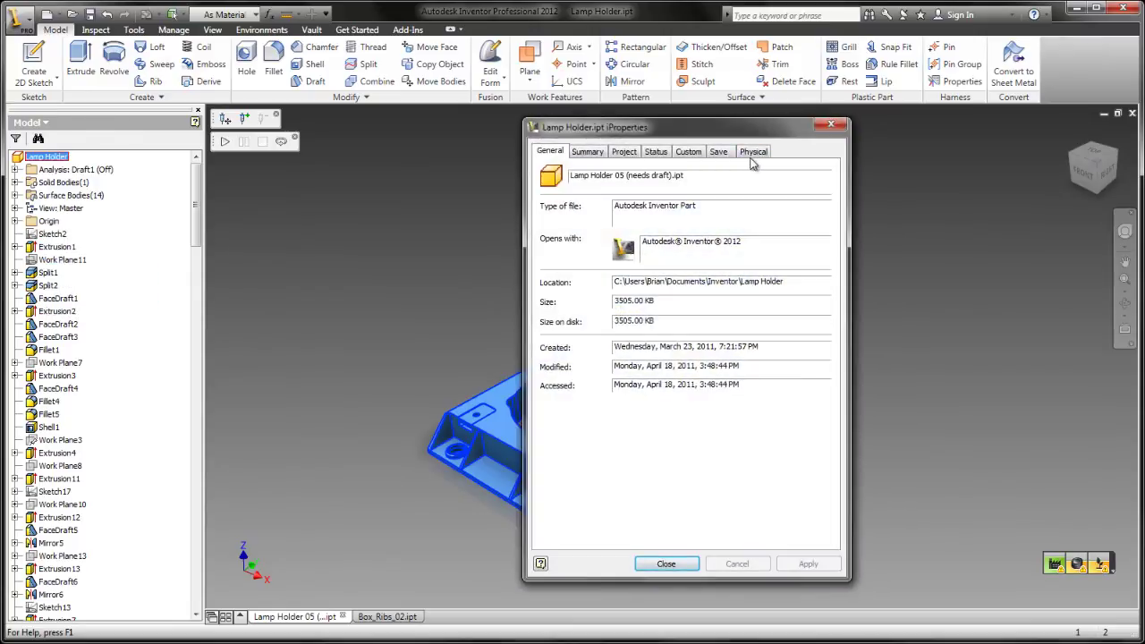
{"action": "left_click", "coordinate": [752, 152]}
{"action": "left_click", "coordinate": [709, 221]}
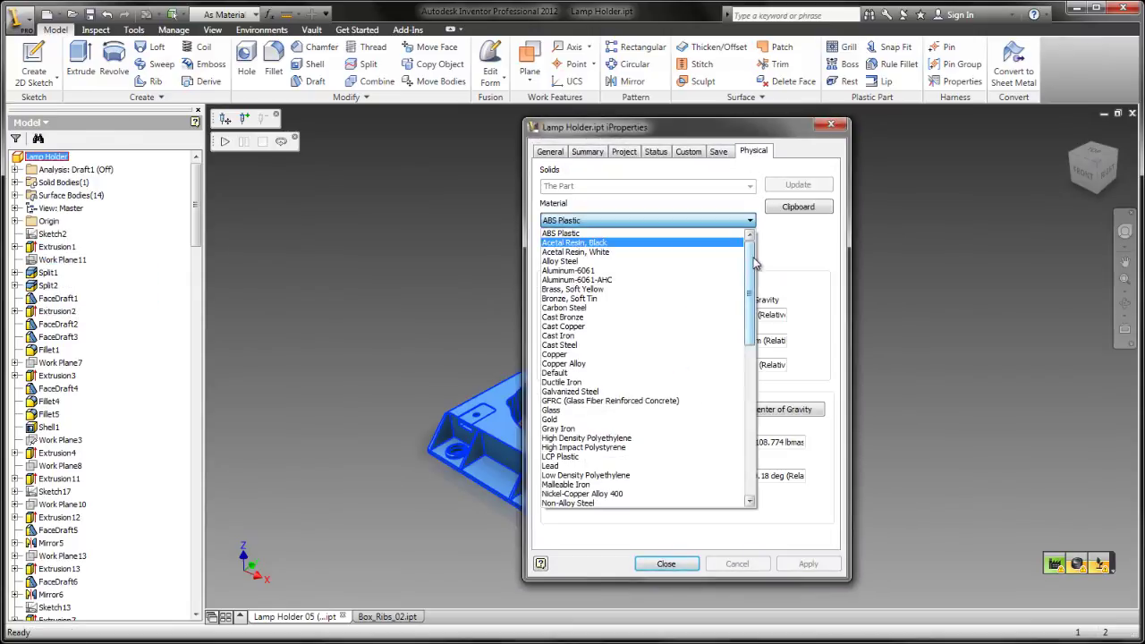
{"action": "scroll", "coordinate": [754, 263], "scroll_direction": "down", "scroll_amount": 12}
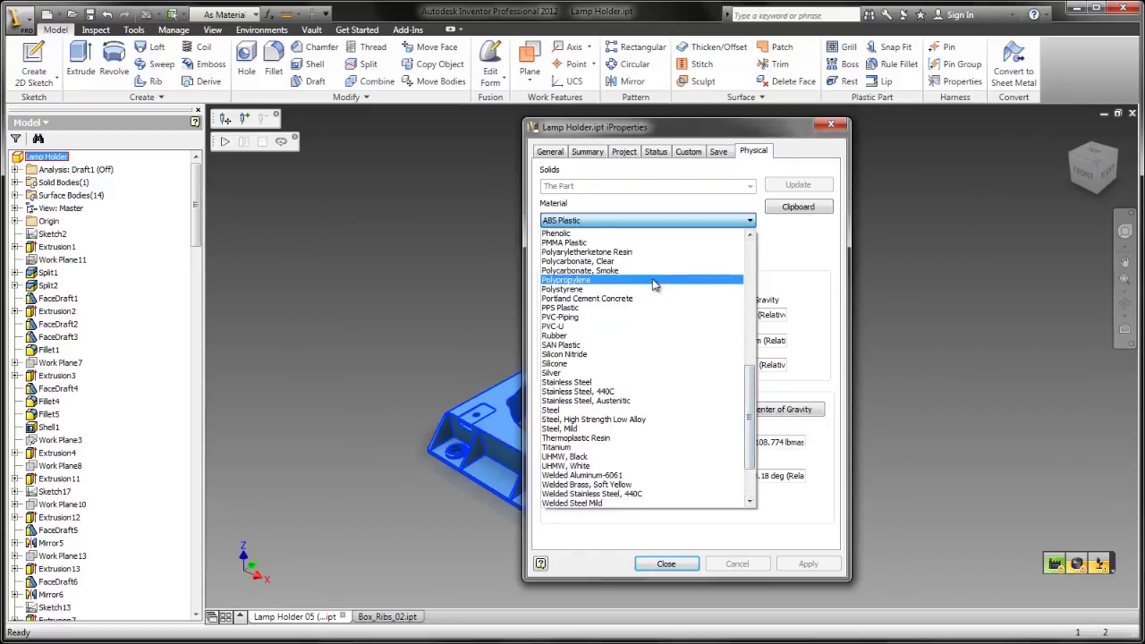
{"action": "left_click", "coordinate": [653, 262]}
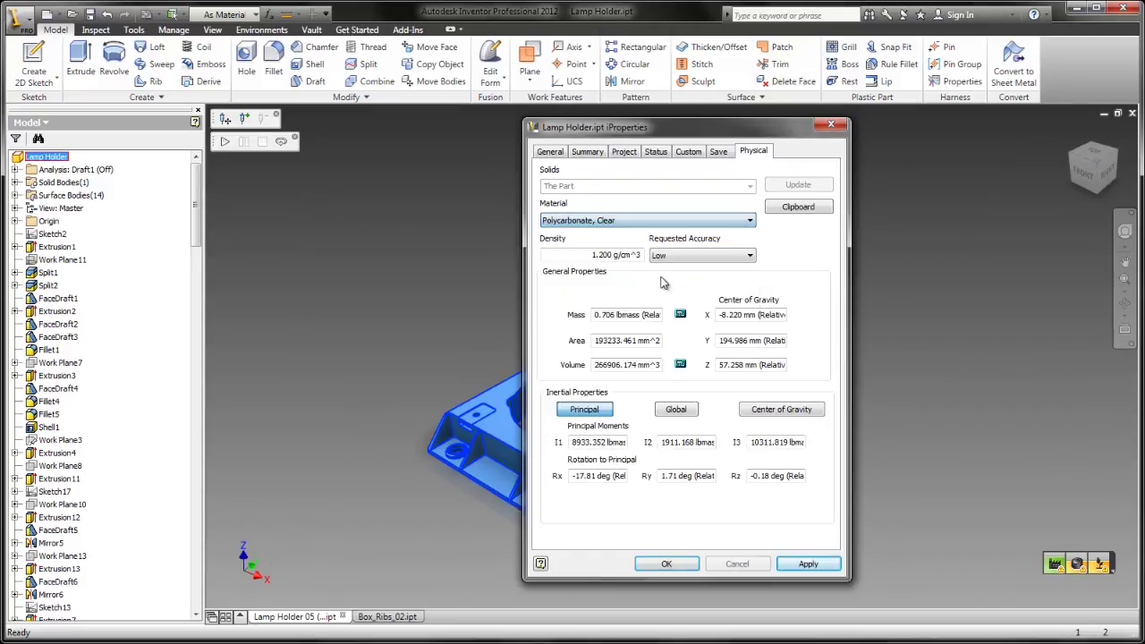
{"action": "left_click", "coordinate": [668, 563]}
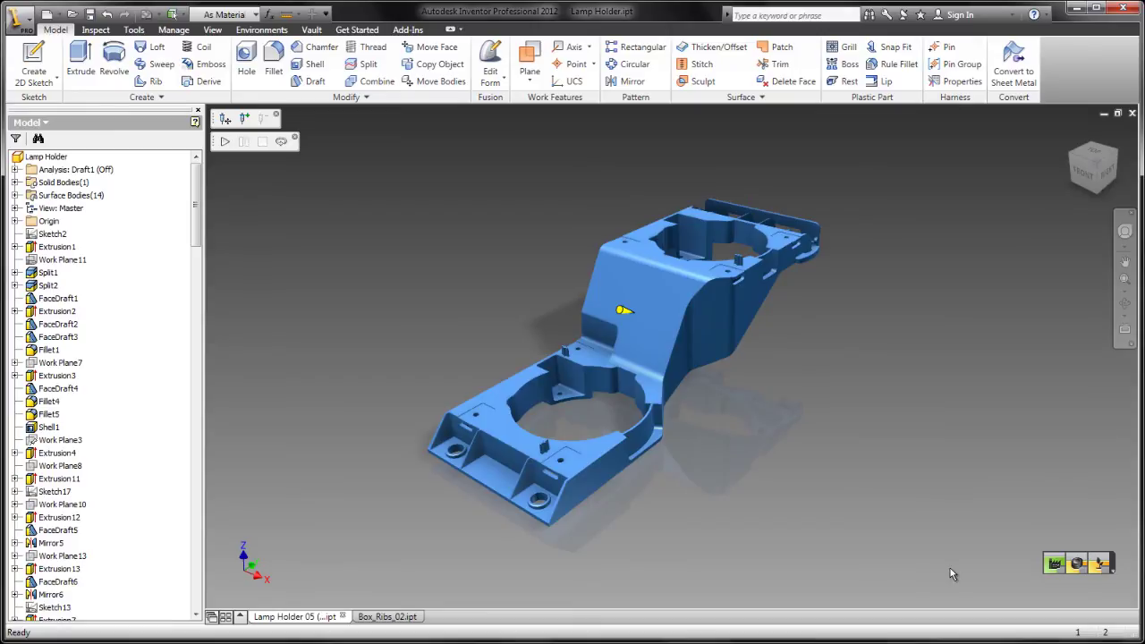
Review the high carbon footprint report showing 1.911 kg of CO2 for the lamp holder
{"action": "left_click", "coordinate": [1100, 564]}
{"action": "left_click", "coordinate": [1012, 438]}
{"action": "left_click", "coordinate": [1101, 569]}
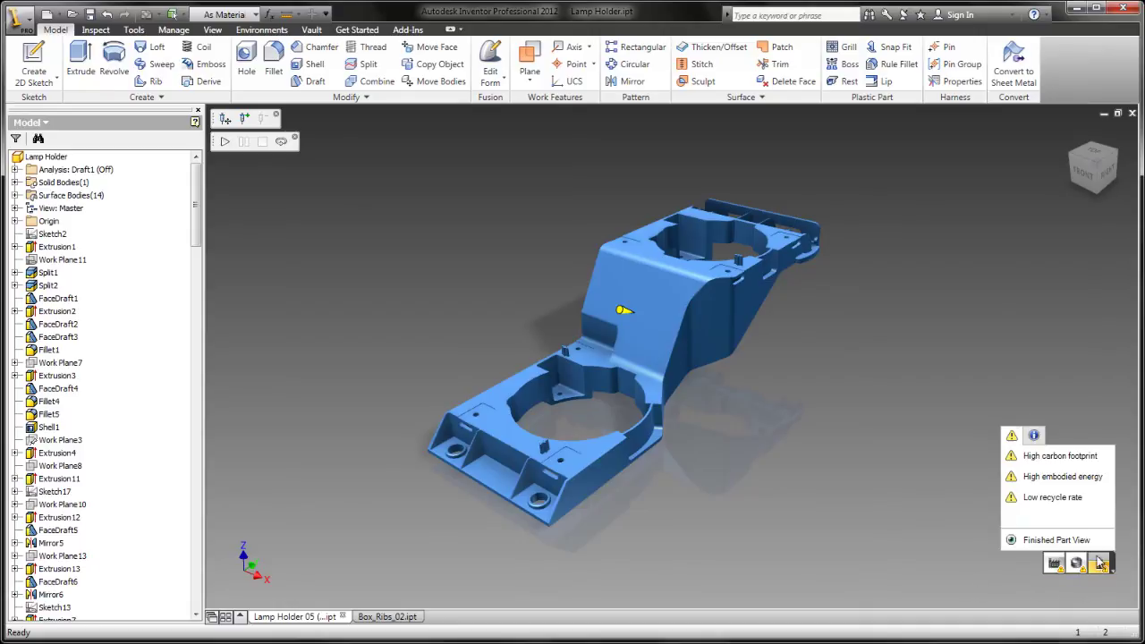
{"action": "left_click", "coordinate": [1053, 457]}
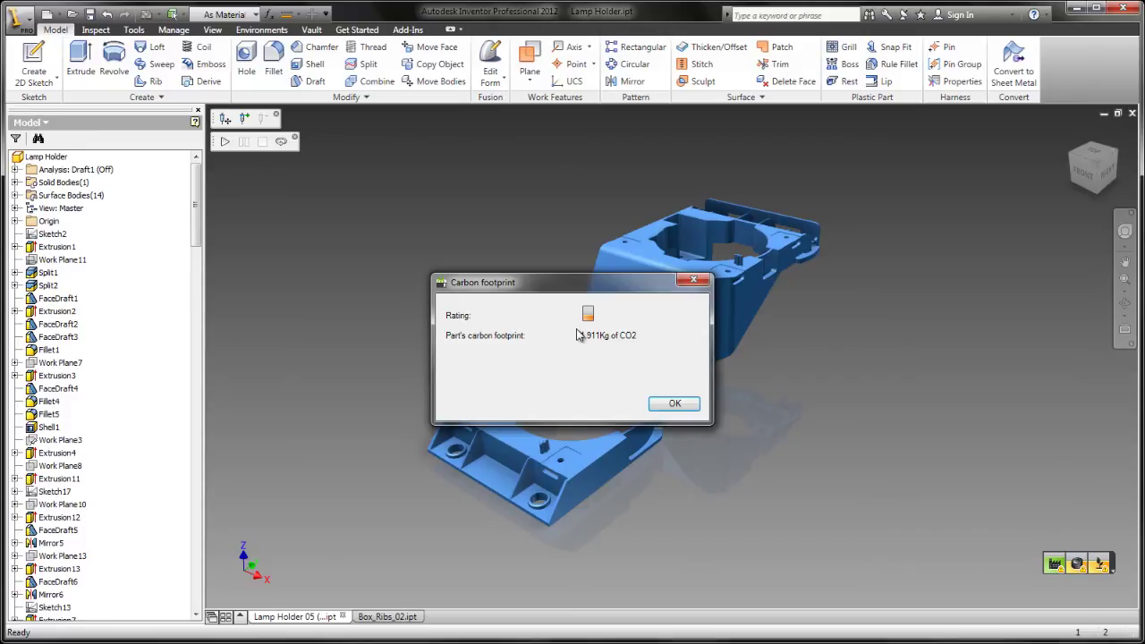
{"action": "left_click", "coordinate": [675, 404]}
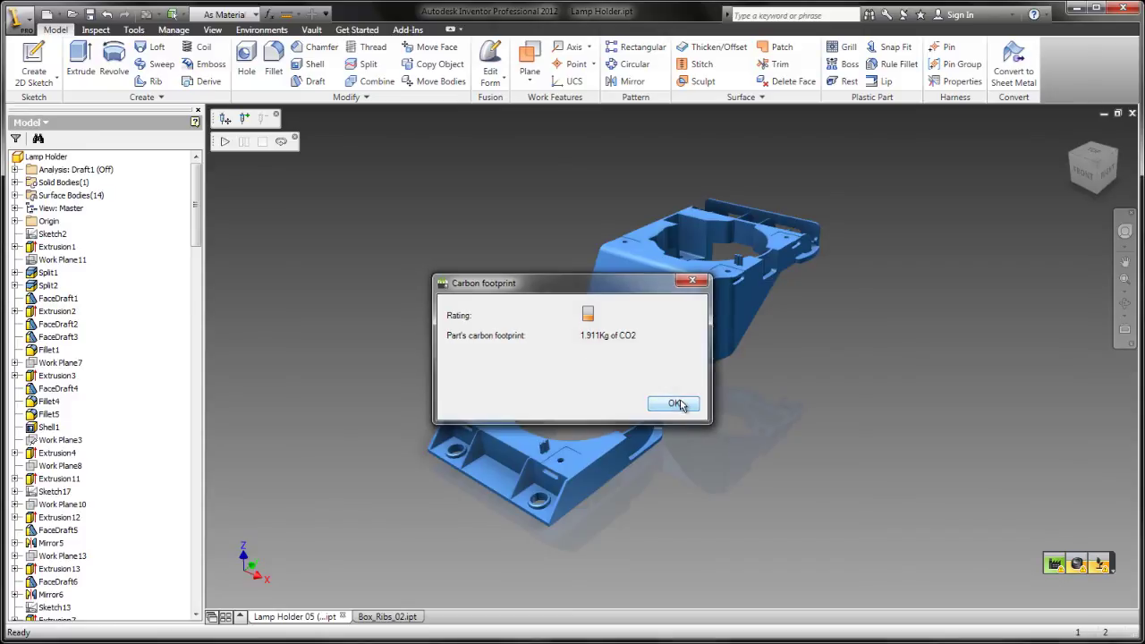
{"action": "left_click", "coordinate": [1102, 563]}
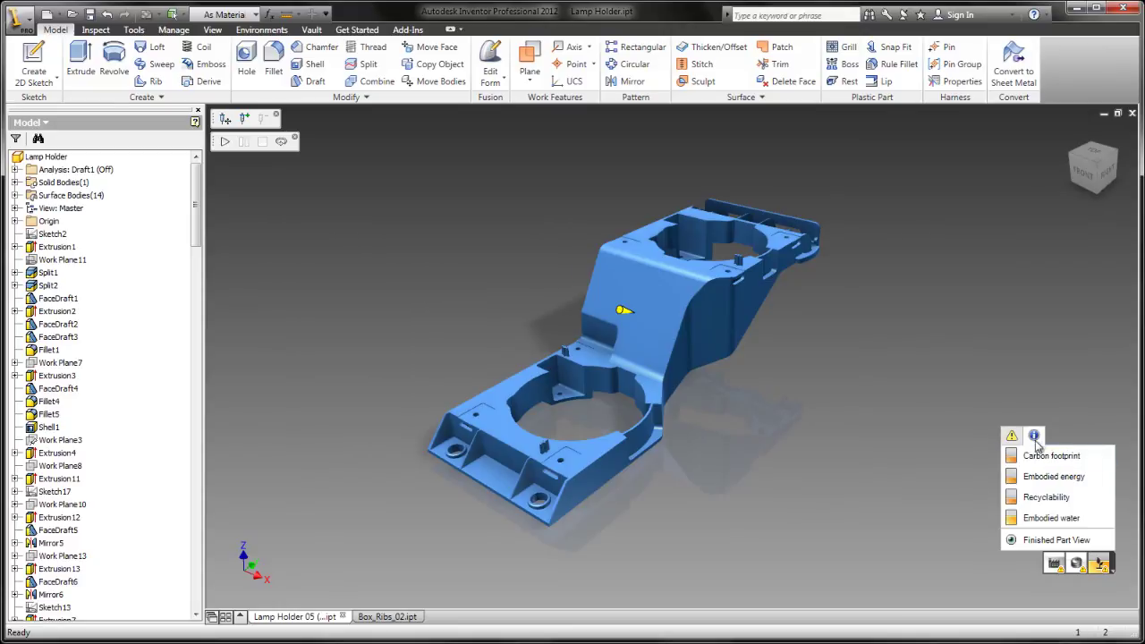
Review the high embodied energy (39.163 MJ) and low recycle rate reports
{"action": "left_click", "coordinate": [1047, 476]}
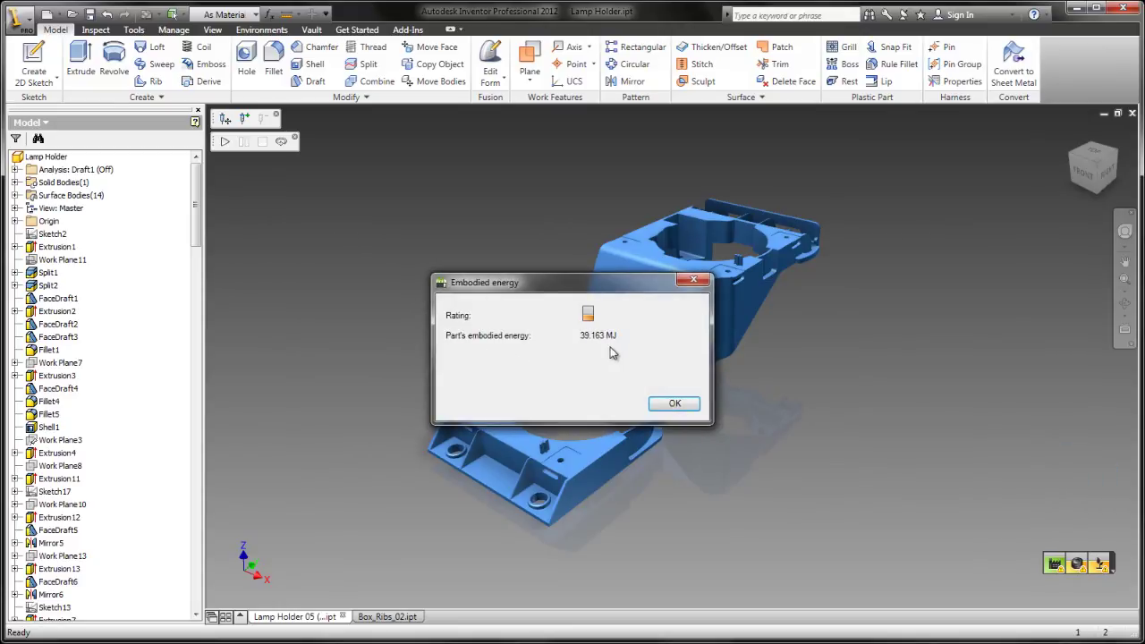
{"action": "left_click", "coordinate": [675, 403]}
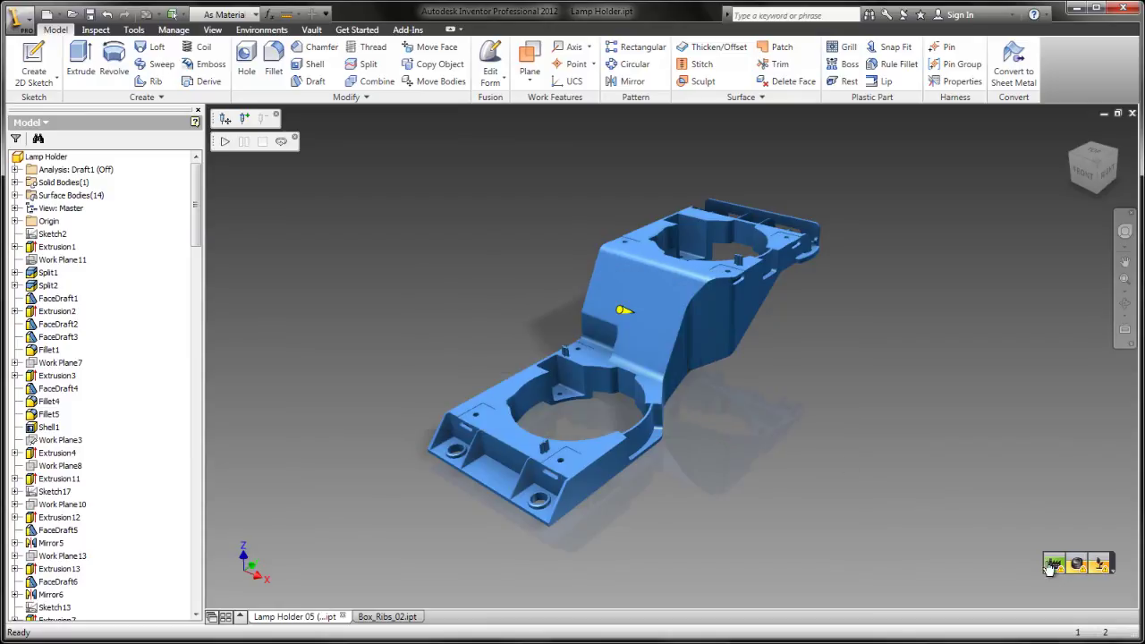
{"action": "left_click", "coordinate": [1100, 566]}
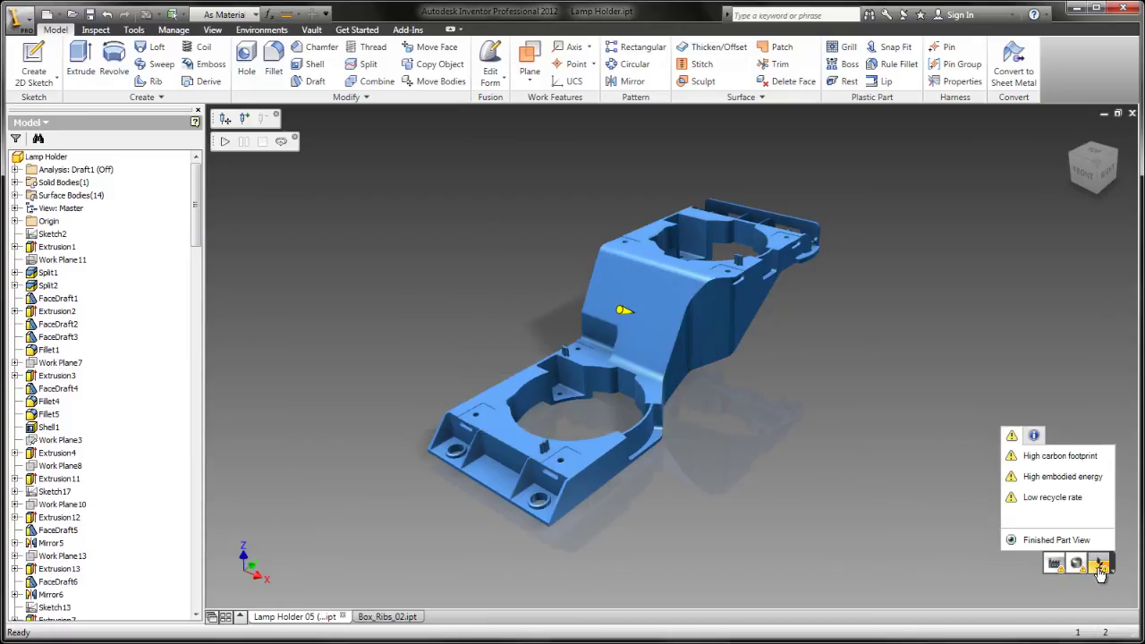
{"action": "left_click", "coordinate": [1052, 497]}
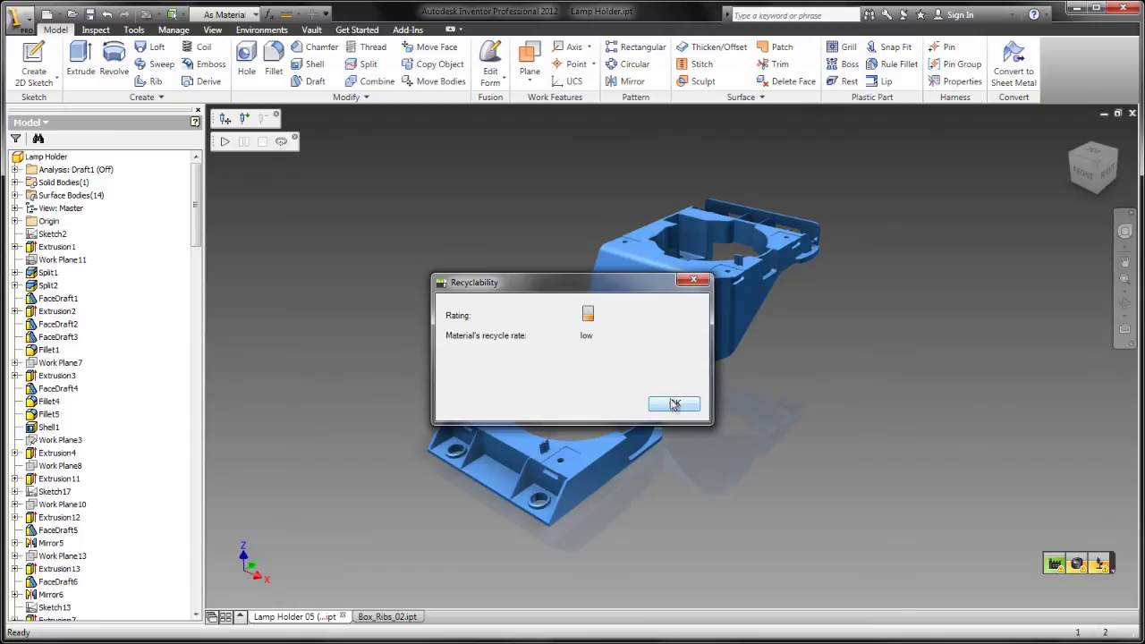
{"action": "left_click", "coordinate": [672, 405]}
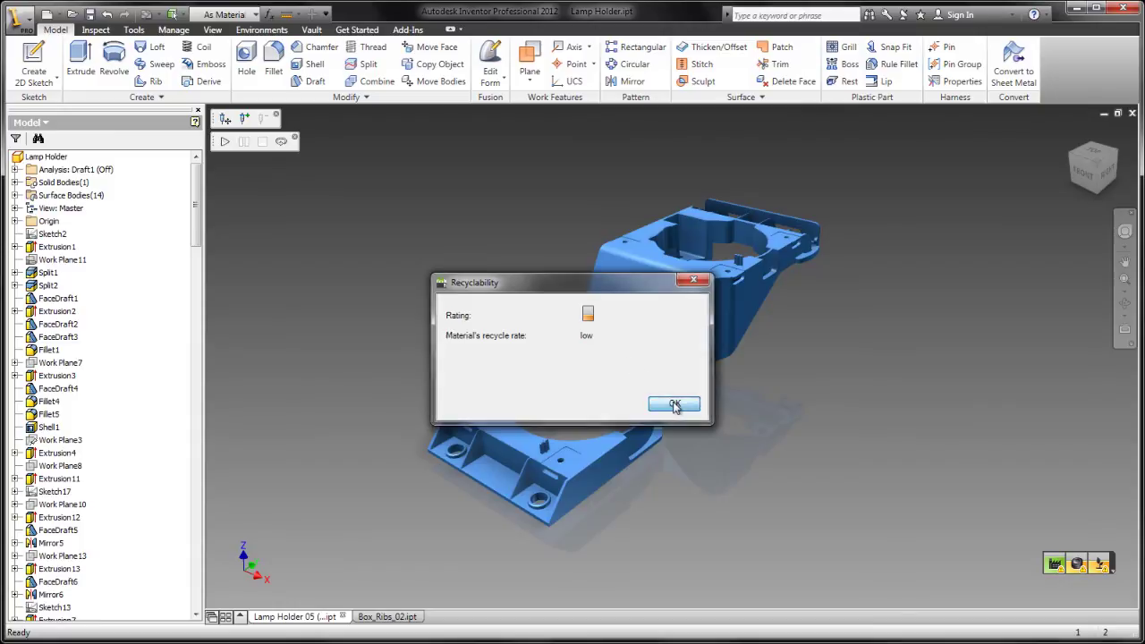
Check the part's embodied water of 45.231 kg and close the report
{"action": "left_click", "coordinate": [1100, 563]}
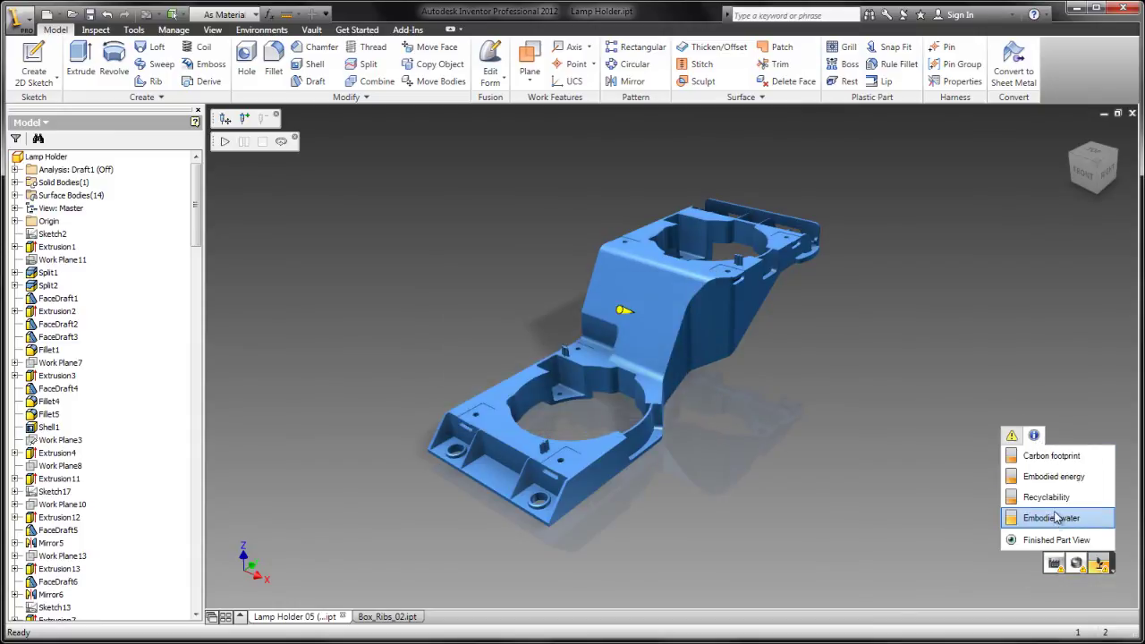
{"action": "left_click", "coordinate": [1052, 518]}
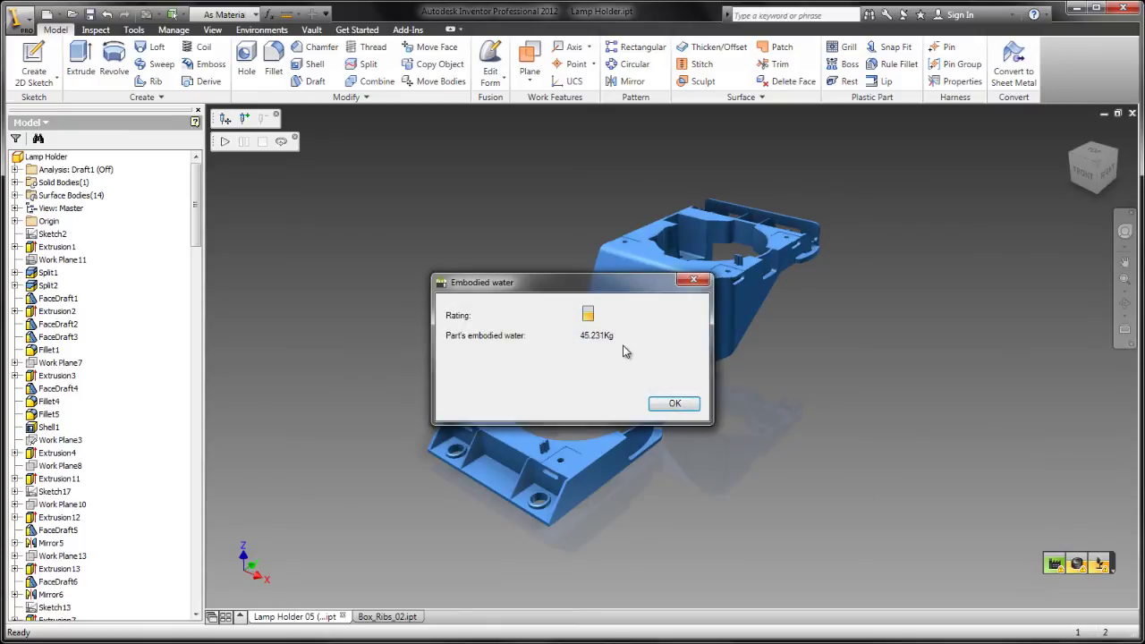
{"action": "left_click", "coordinate": [679, 404]}
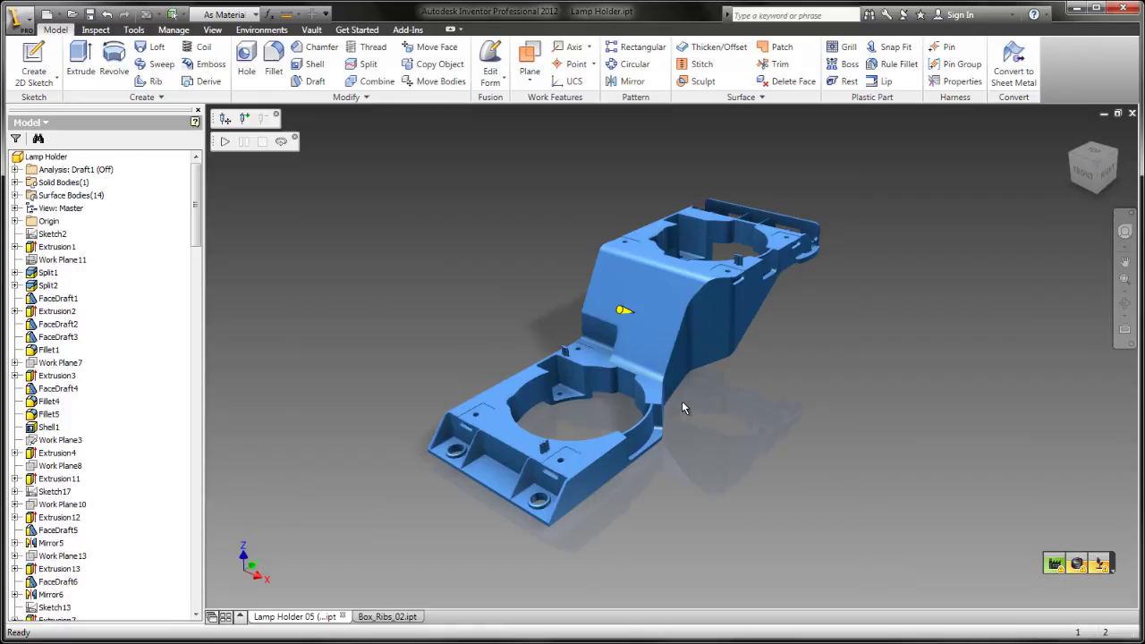
Place two injection points on the lamp holder's front edge and play the fill preview
{"action": "left_click", "coordinate": [225, 118]}
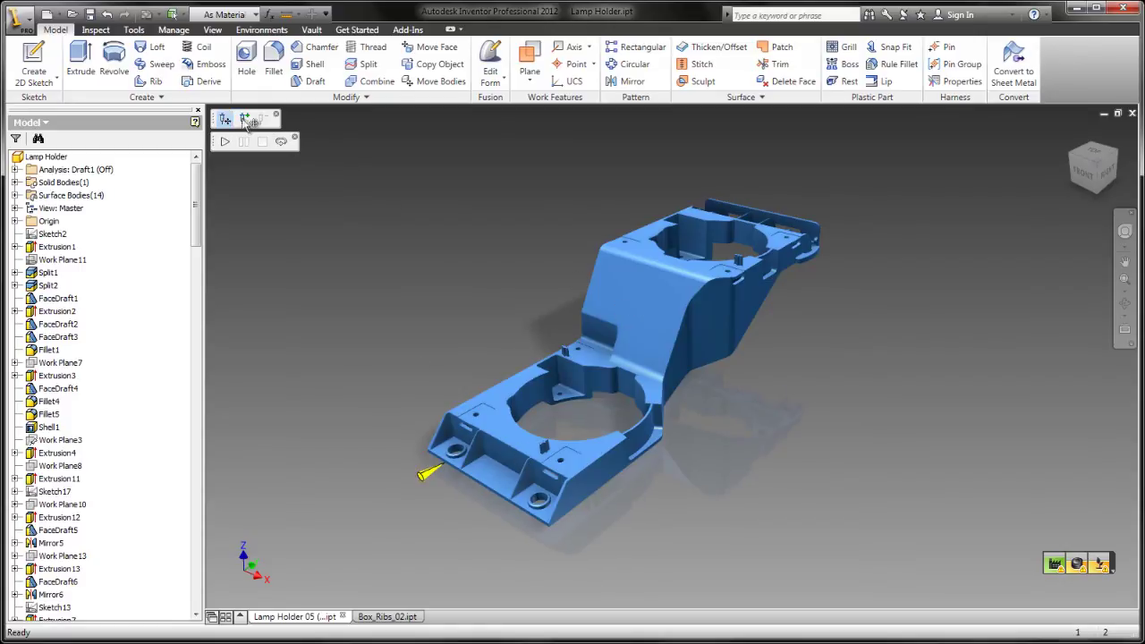
{"action": "left_click", "coordinate": [534, 520]}
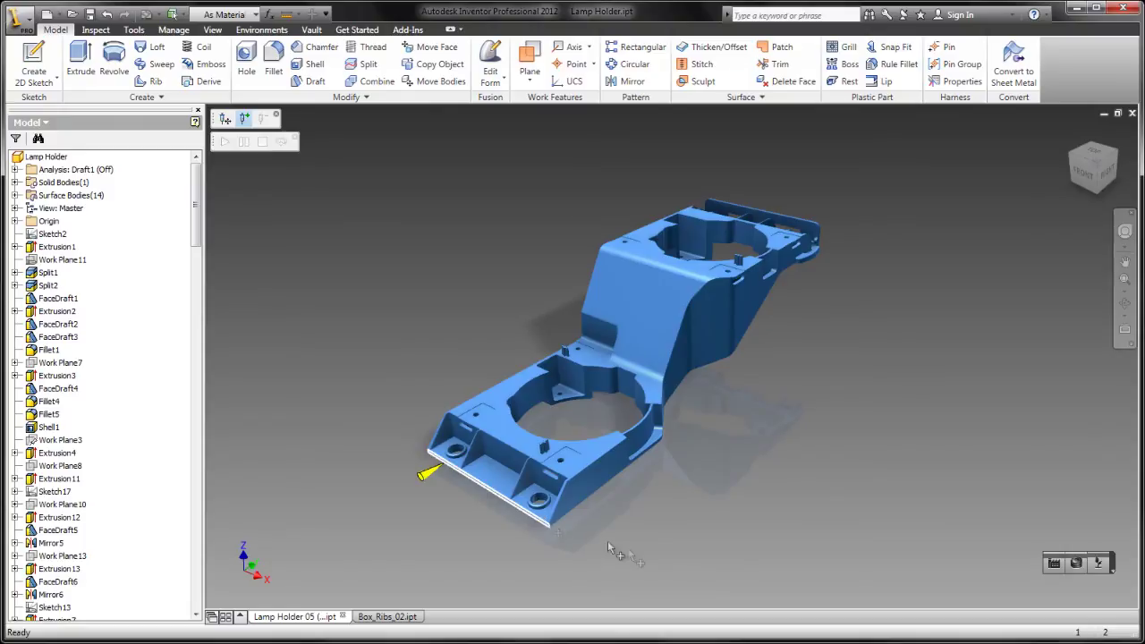
{"action": "left_click", "coordinate": [223, 143]}
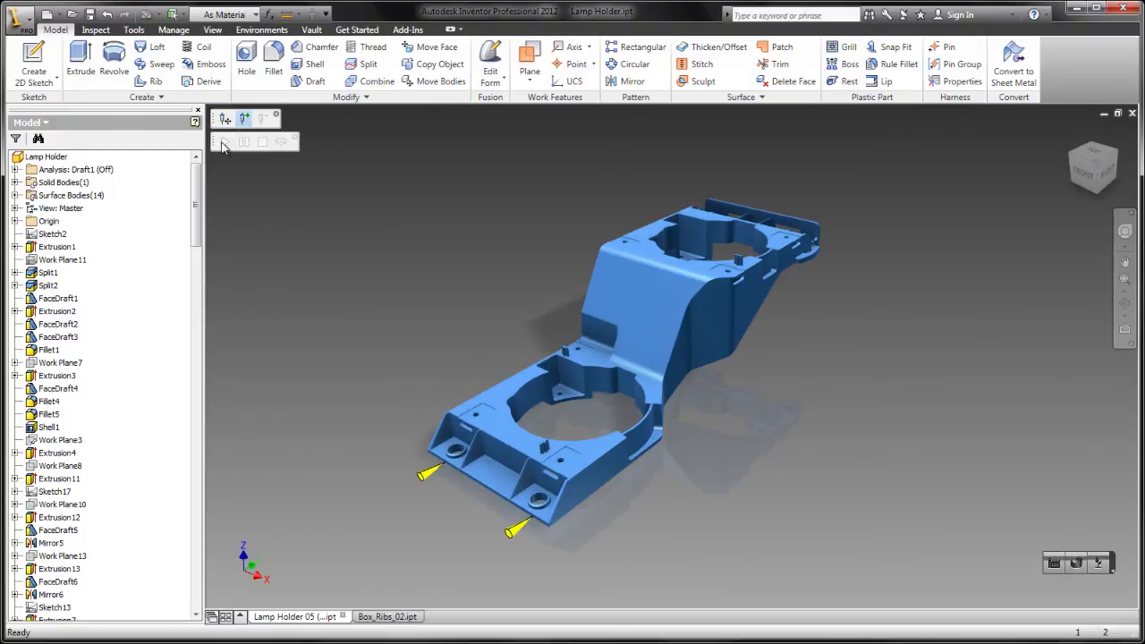
{"action": "left_click", "coordinate": [224, 144]}
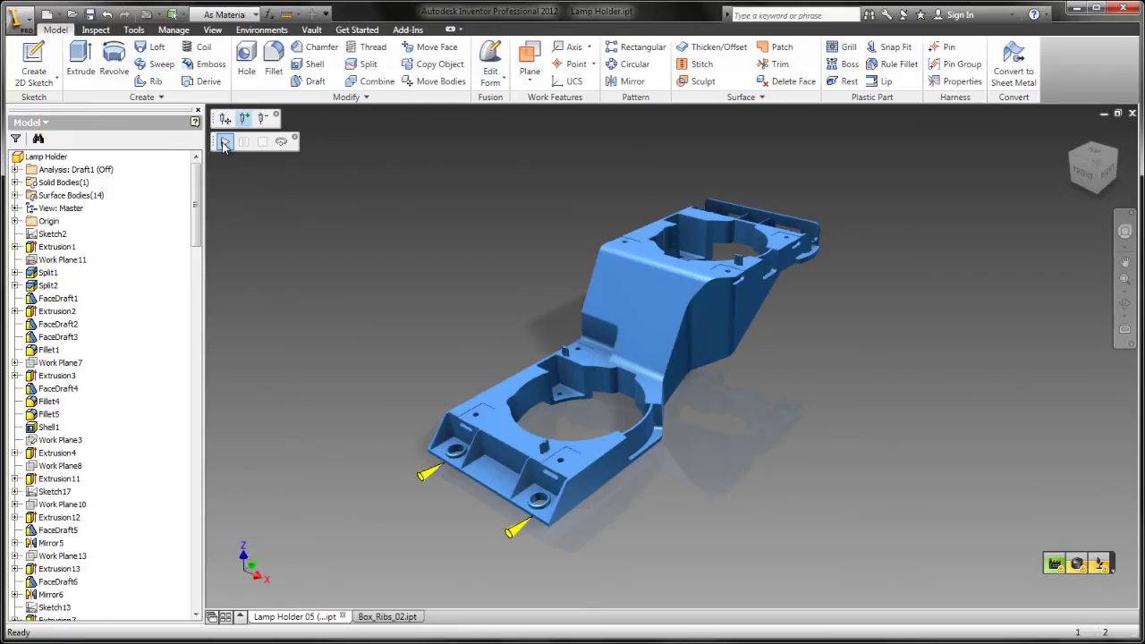
{"action": "left_click", "coordinate": [224, 144]}
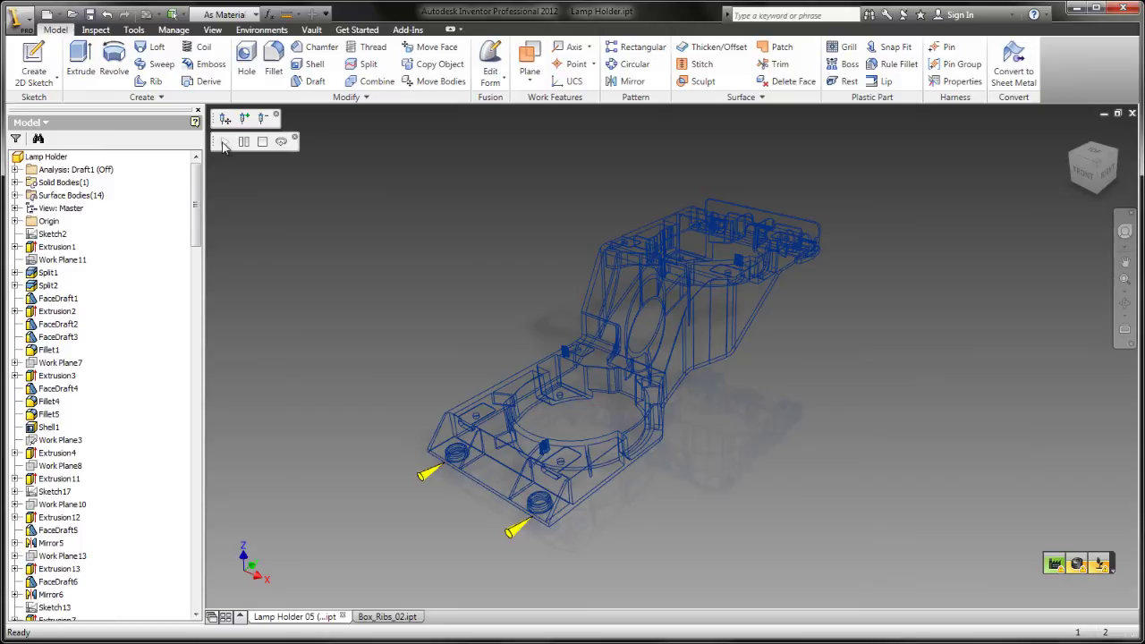